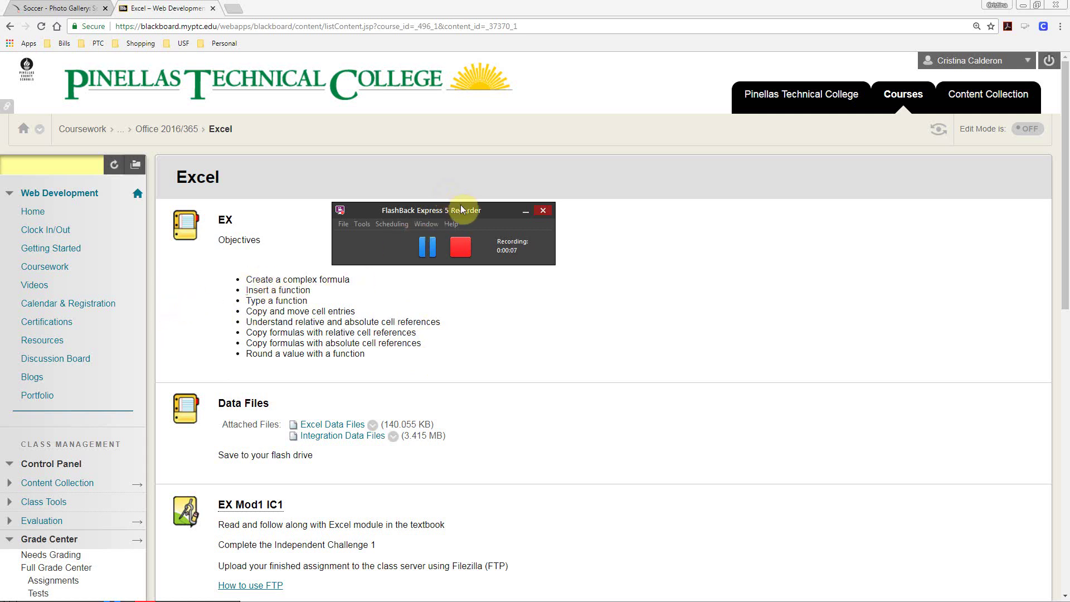
Step: Bring the course page forward and scroll down through its instructions
left_click(204, 5)
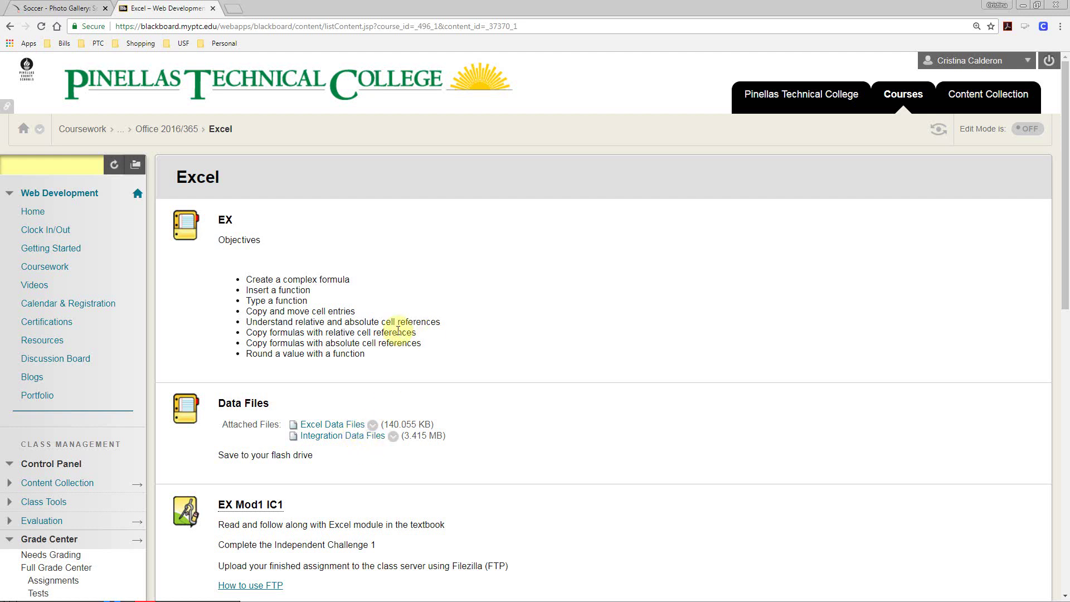
scroll(368, 492, "down", 2)
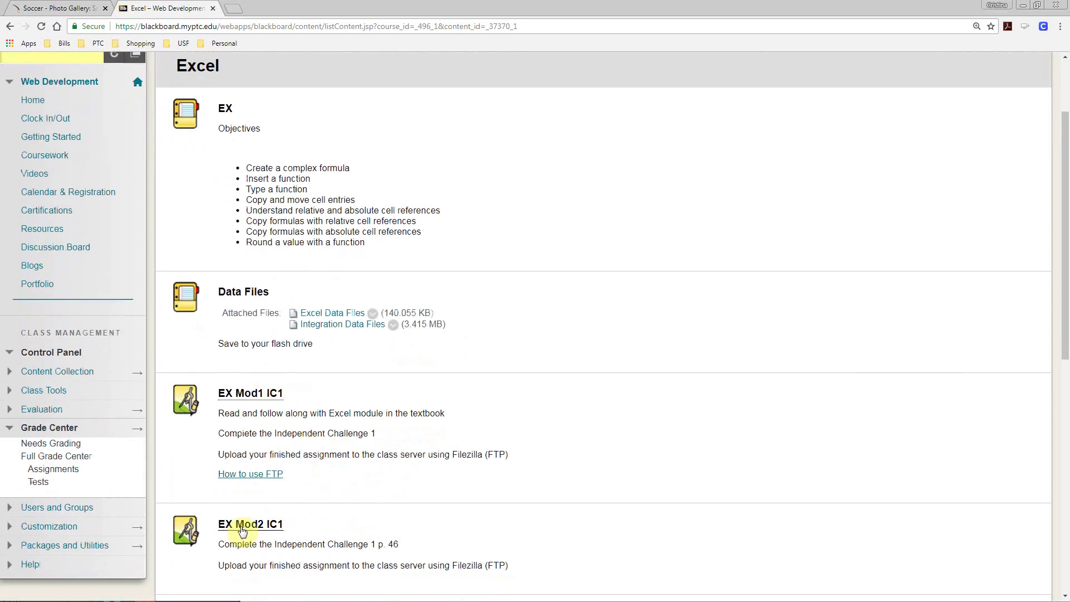
scroll(246, 530, "down", 3)
scroll(239, 536, "down", 1)
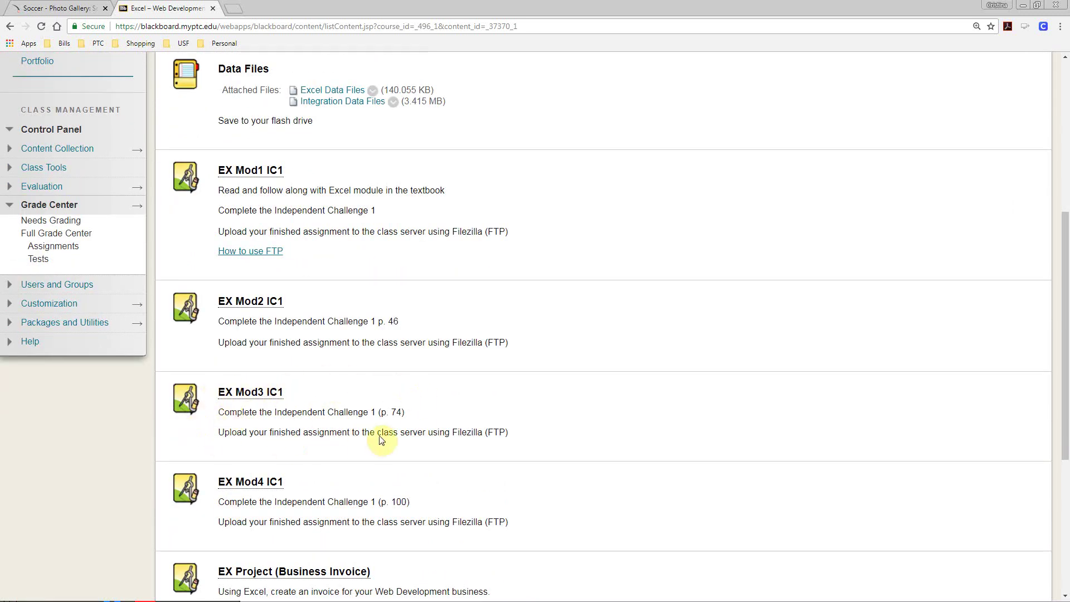
Step: Switch to the EX 3-3.xlsx workbook, zoom it to 150% and return to cell A1
left_click(1025, 5)
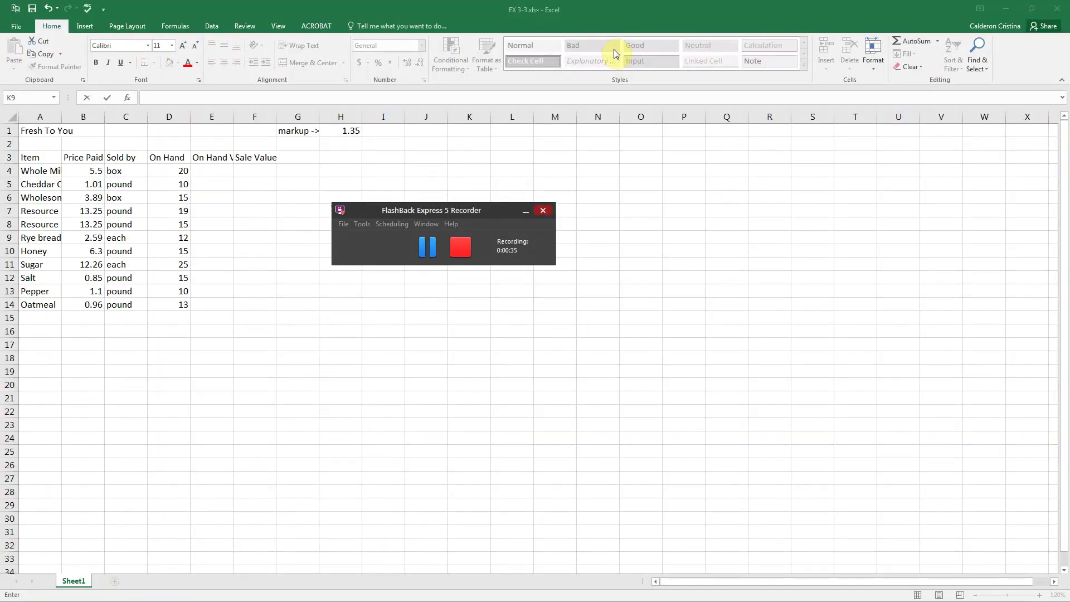
left_click(625, 22)
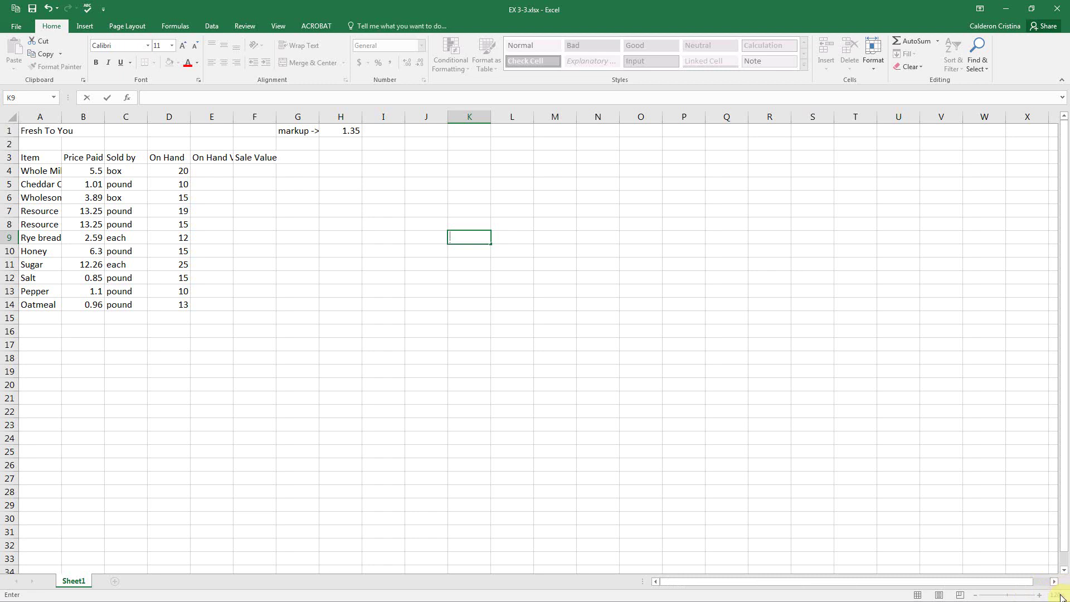
left_click(1041, 595)
left_click(1000, 505)
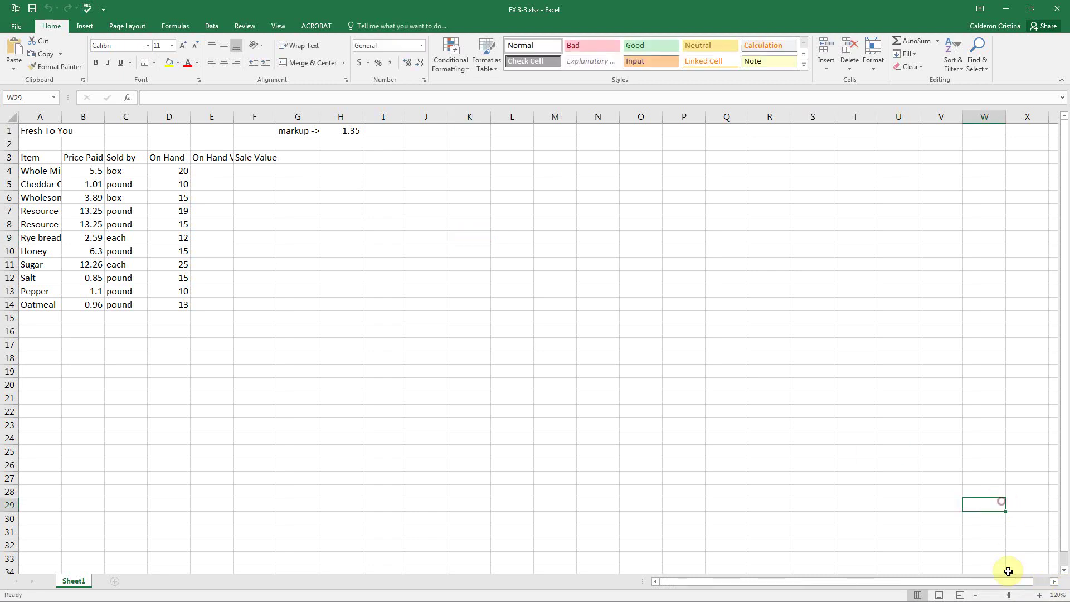
left_click(1038, 595)
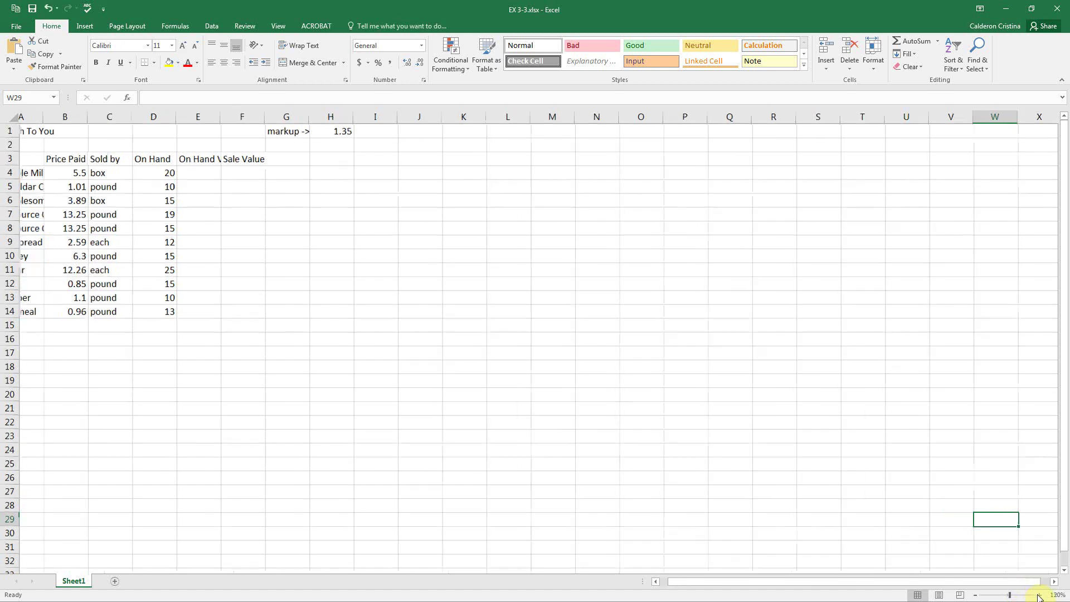
left_click(1039, 595)
left_click(1039, 596)
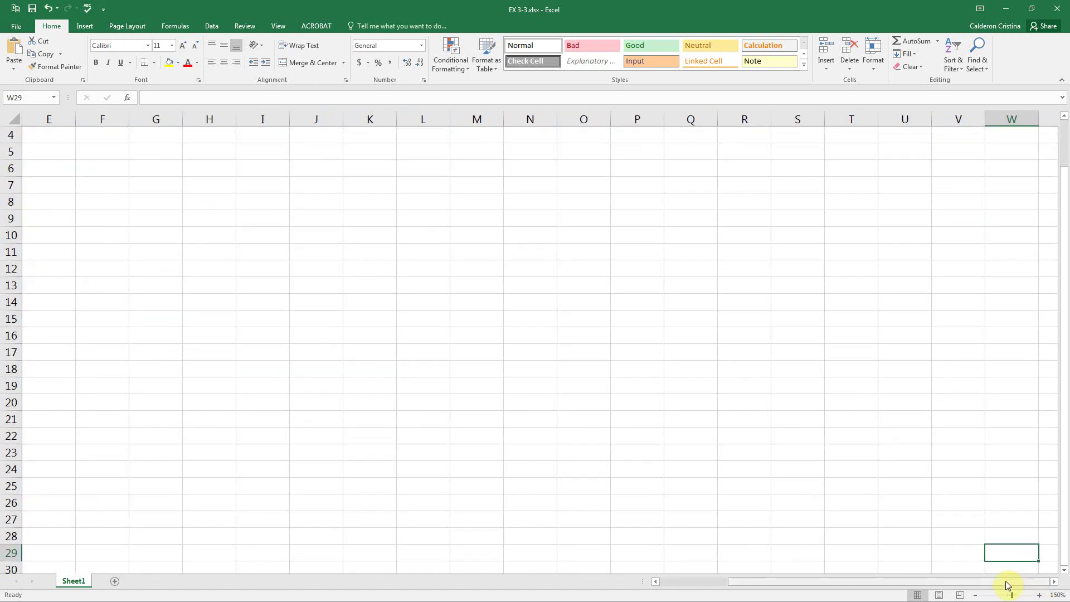
left_click_drag(1007, 582, 760, 591)
scroll(466, 363, "up", 1)
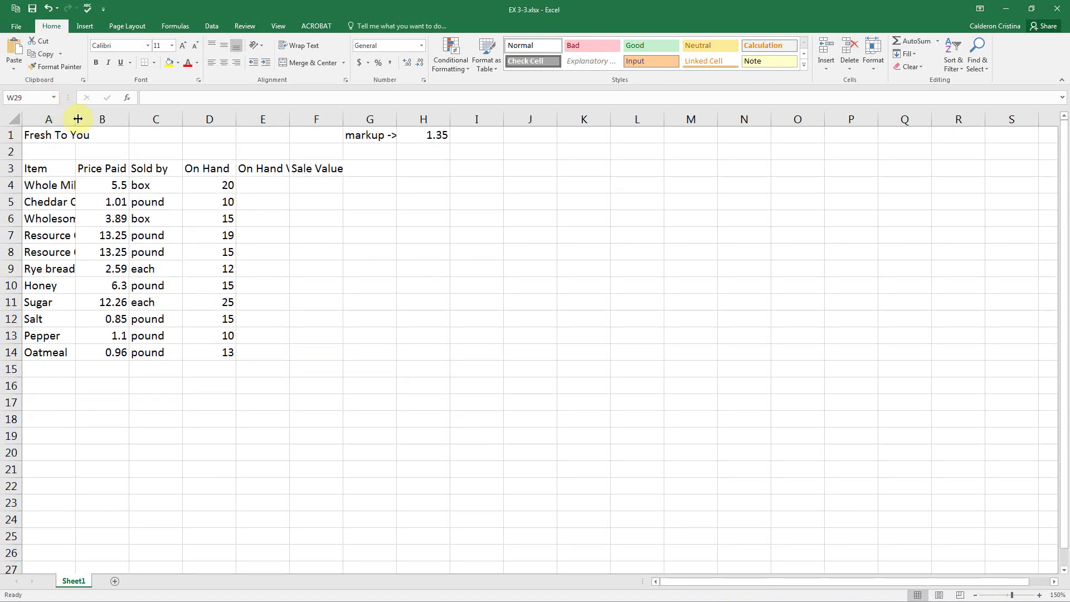
Step: Select columns A–D and rows 1–3, ending with column A selected
left_click(41, 111)
left_click(107, 114)
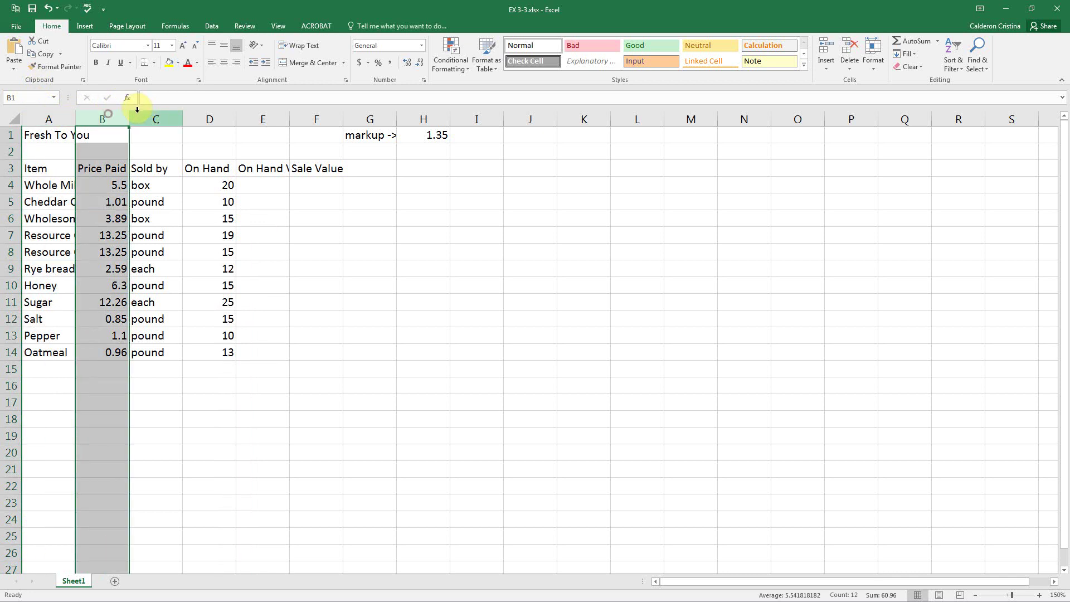
left_click(156, 114)
left_click(207, 115)
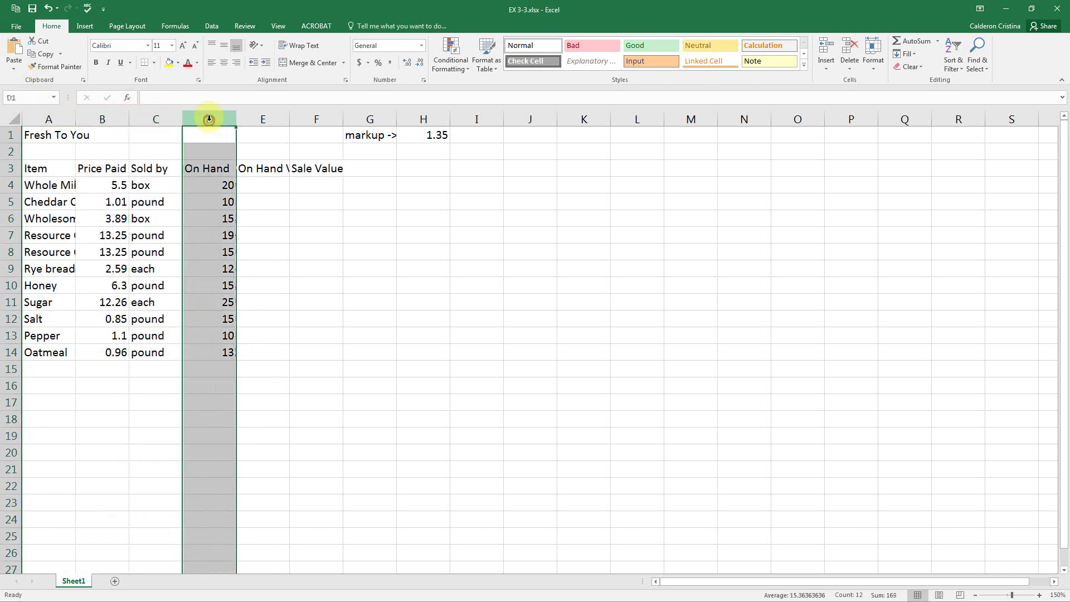
left_click(12, 136)
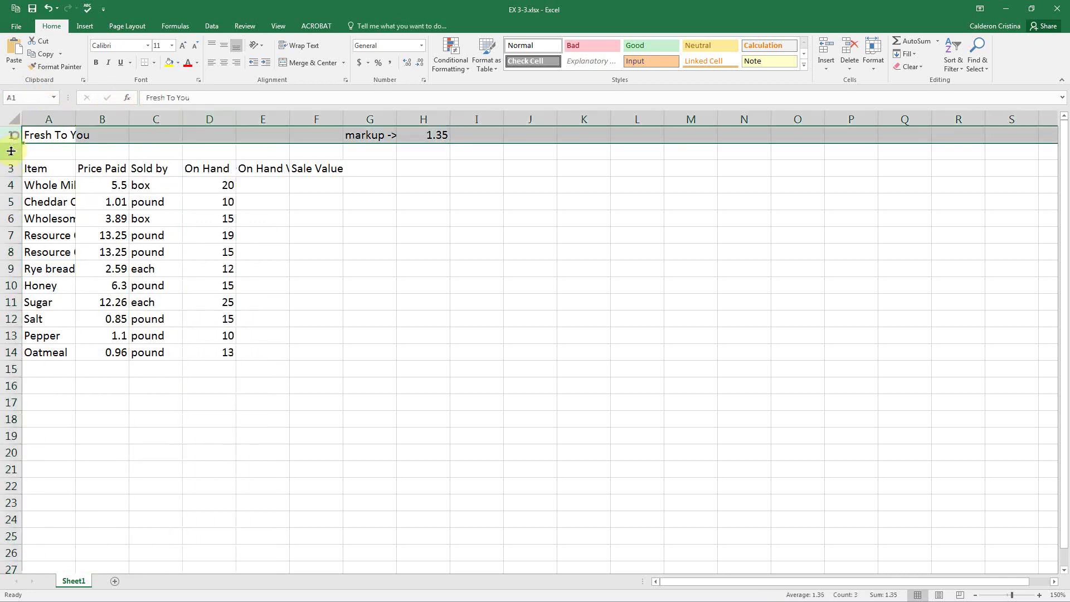
left_click(10, 152)
left_click(5, 168)
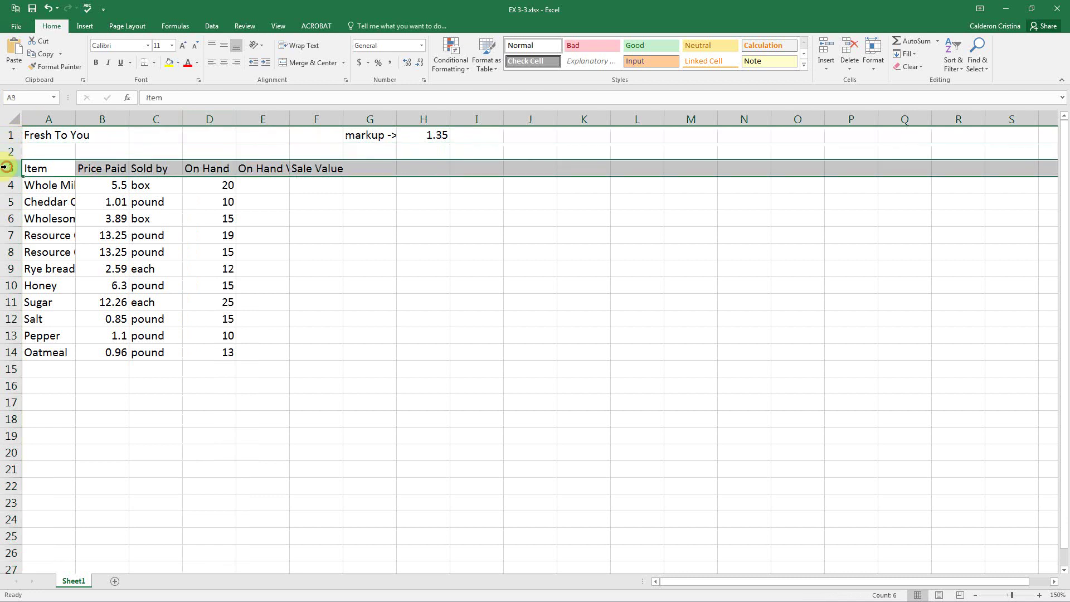
left_click(48, 111)
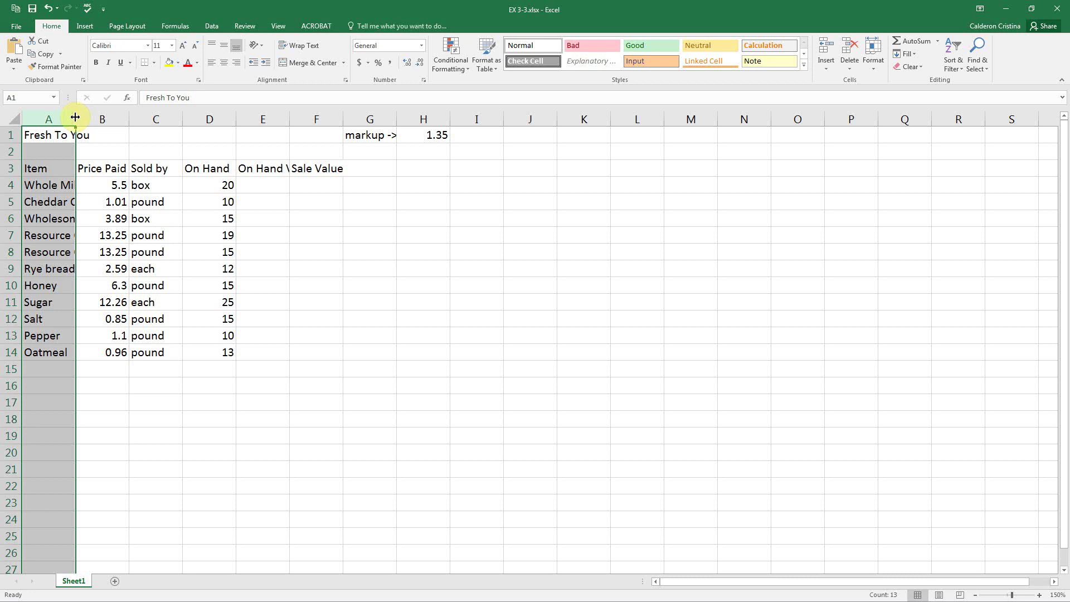
Step: AutoFit columns A–D, F and G, and widen column E to fit its heading
double_click(75, 117)
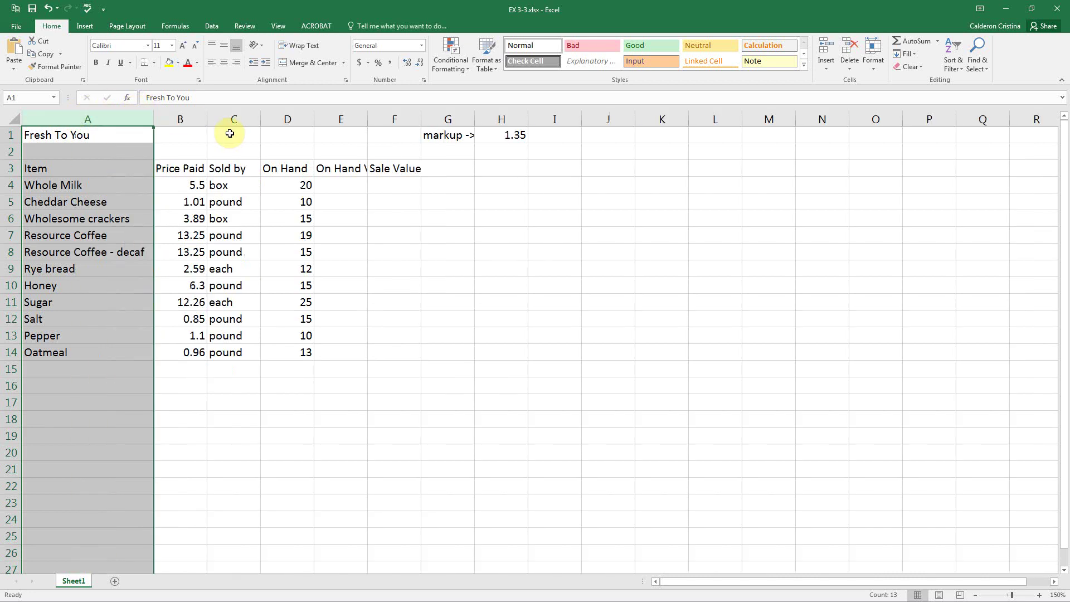
double_click(206, 110)
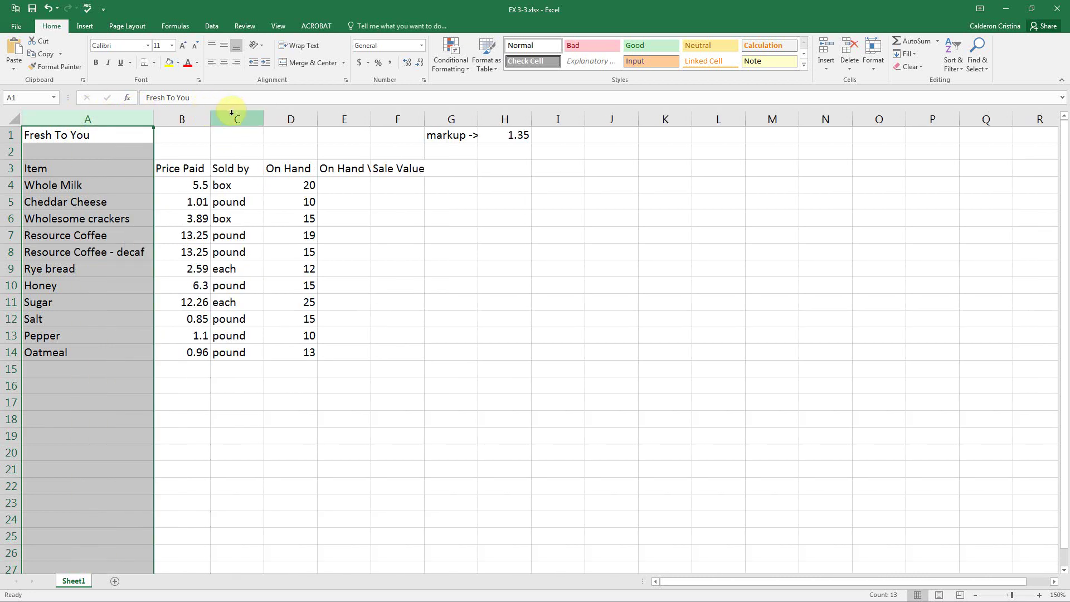
double_click(262, 120)
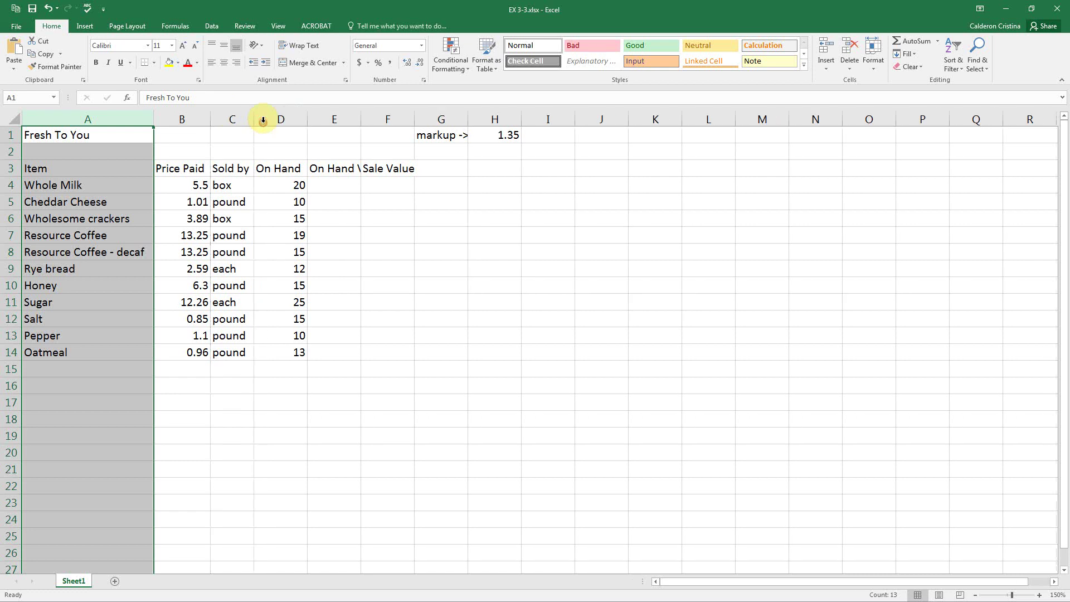
double_click(306, 117)
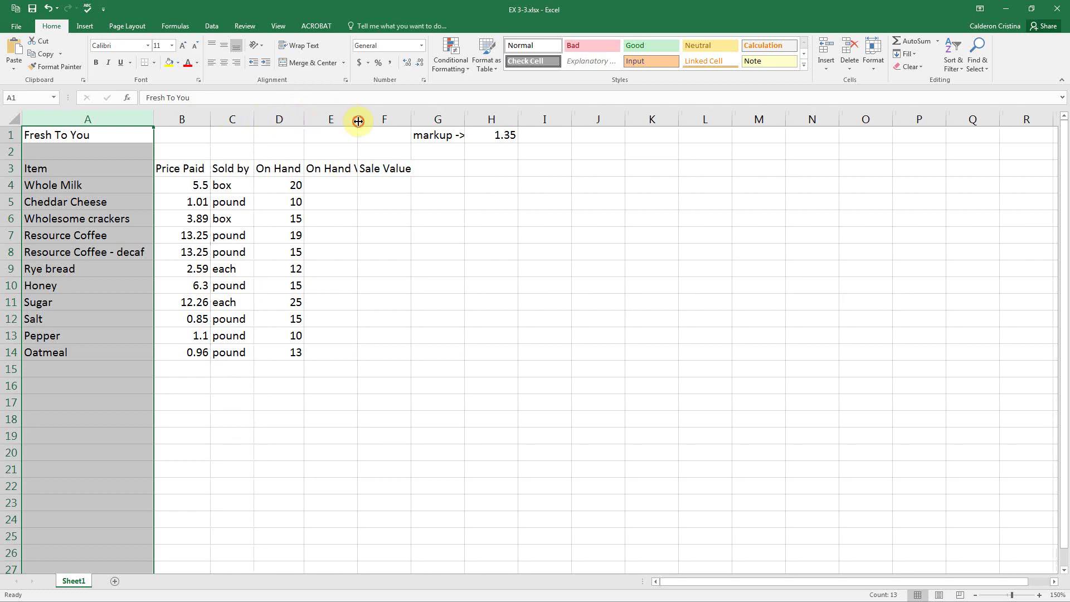
left_click_drag(358, 121, 390, 120)
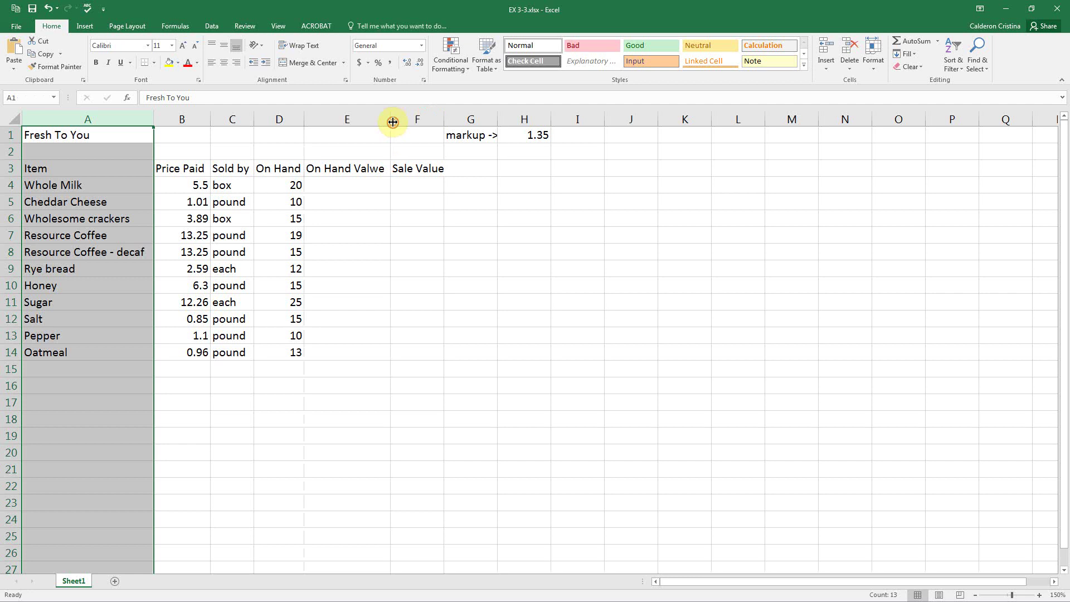
double_click(443, 118)
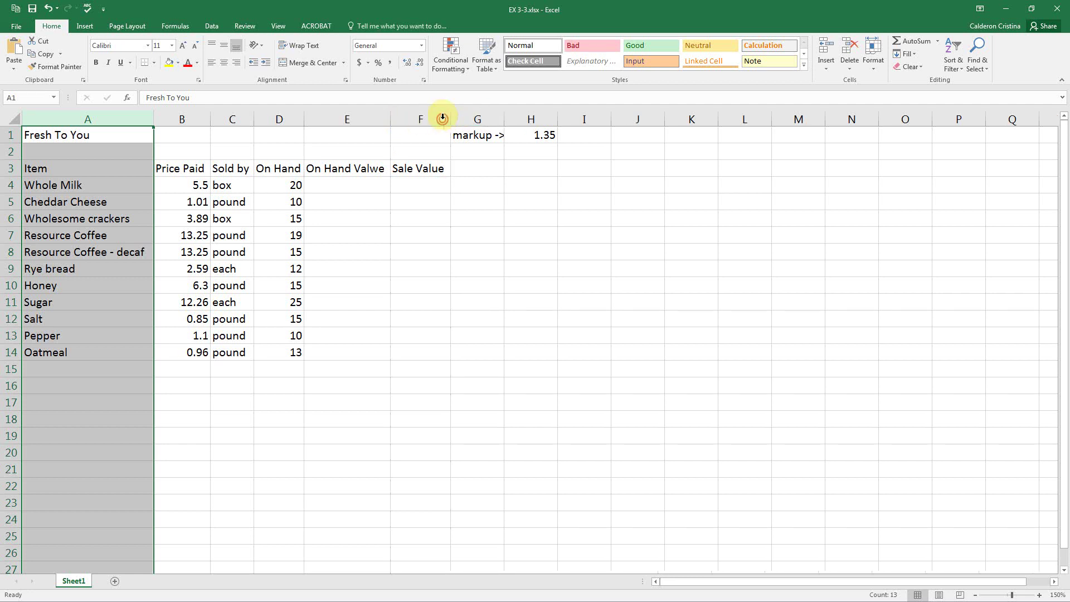
double_click(505, 119)
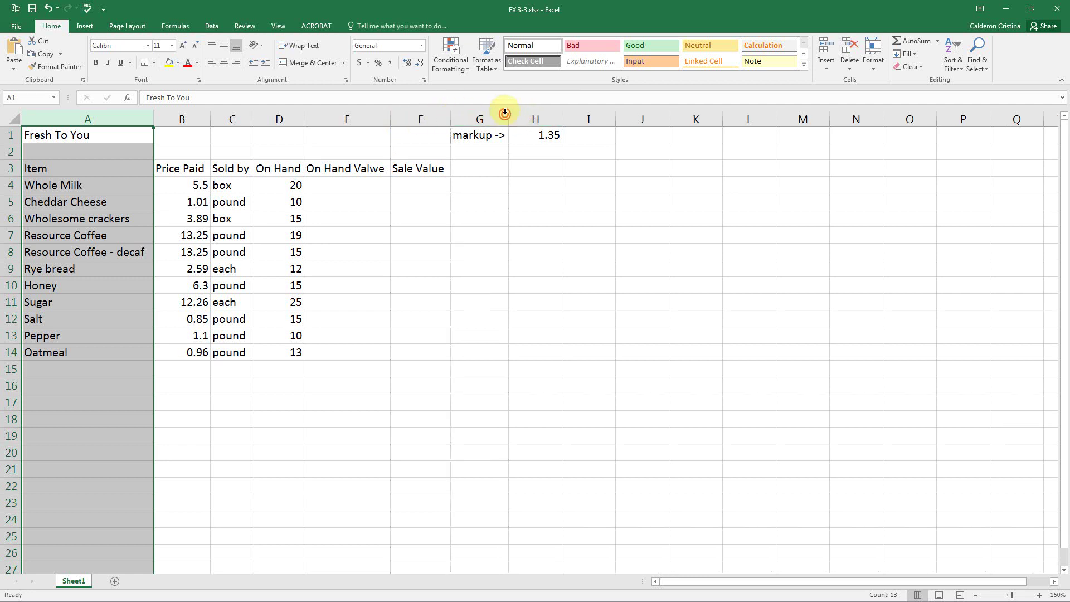
left_click(78, 200)
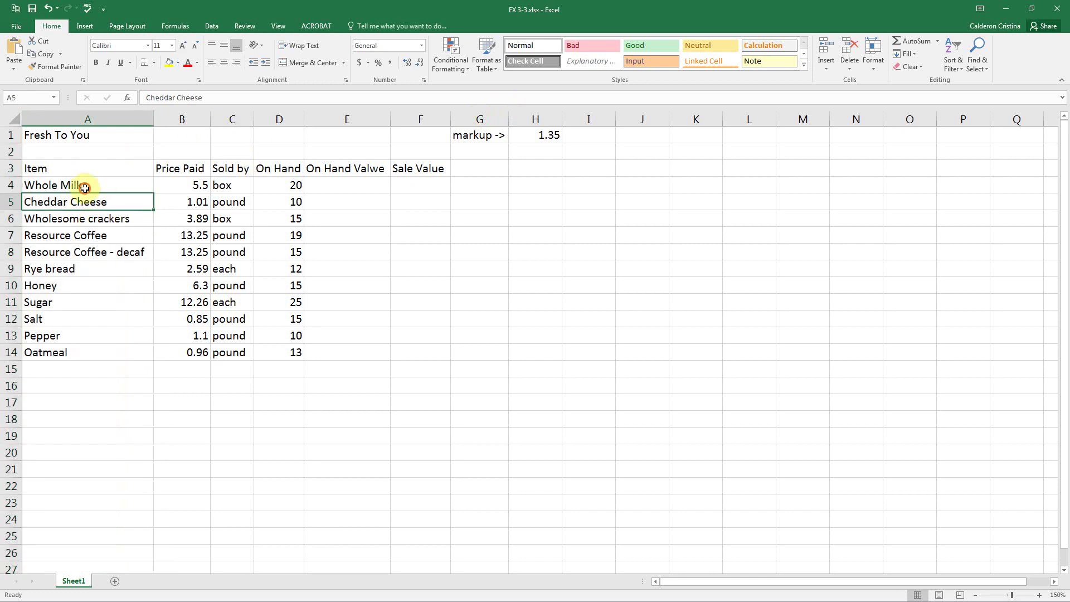
Step: Enter multiply with * in J4:K4 and divide with / in J5:K5
left_click(86, 186)
left_click(637, 188)
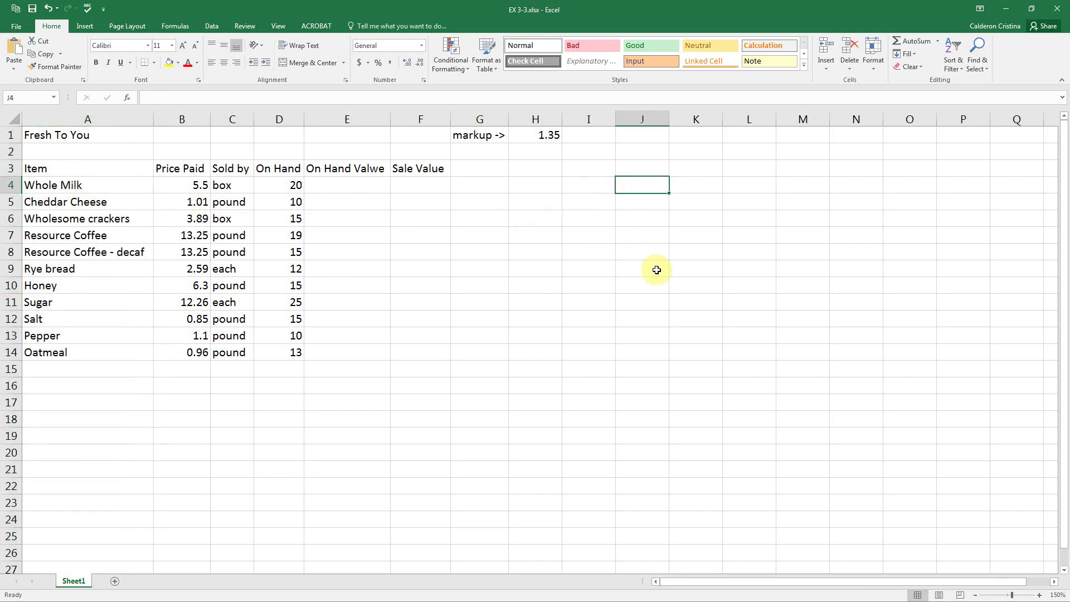
type("multiply")
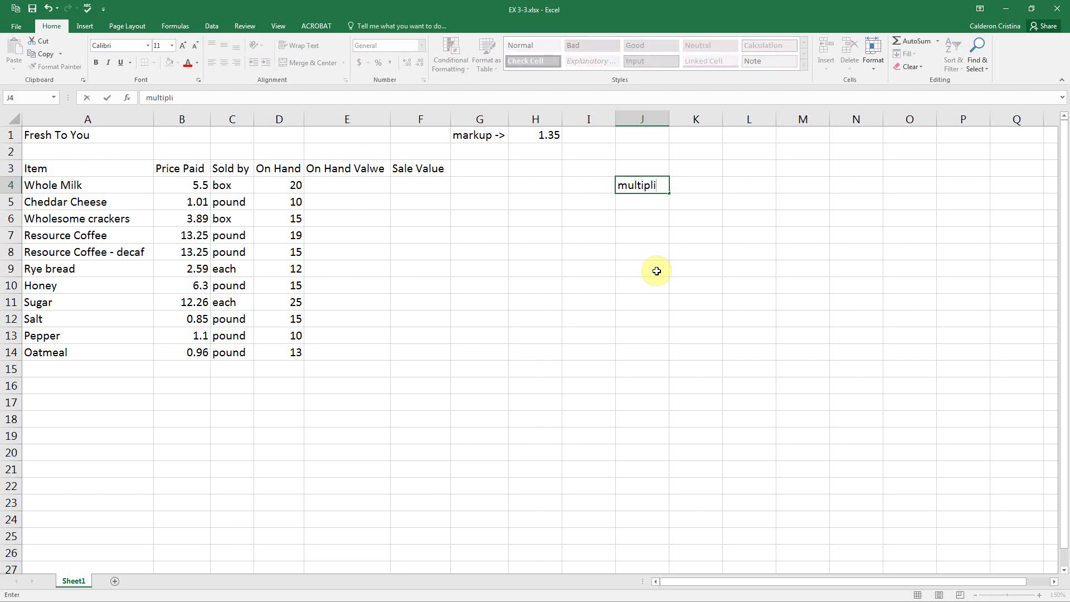
key("Tab")
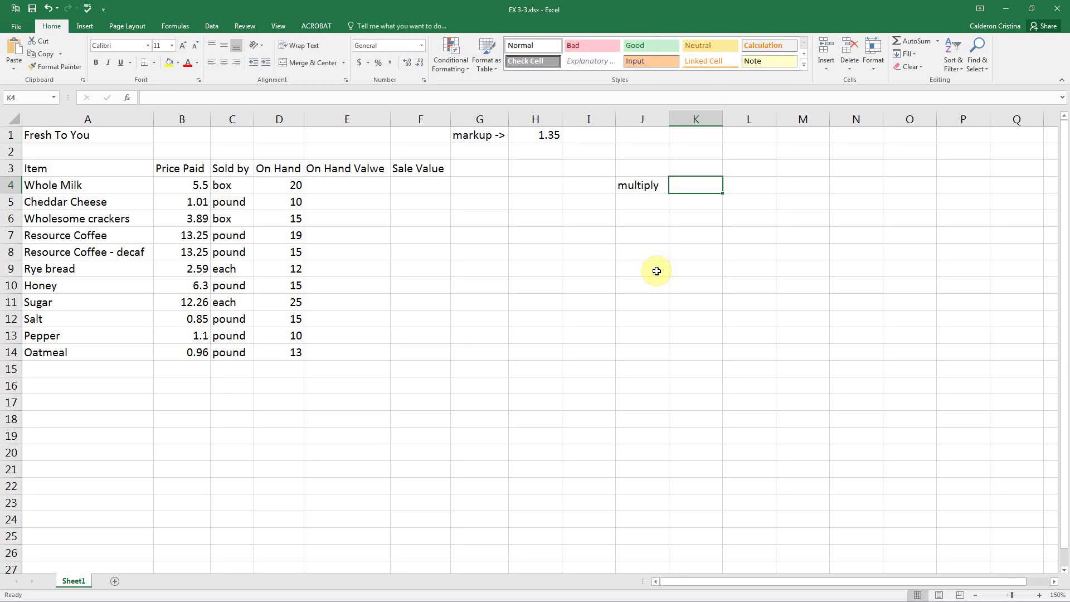
type("*")
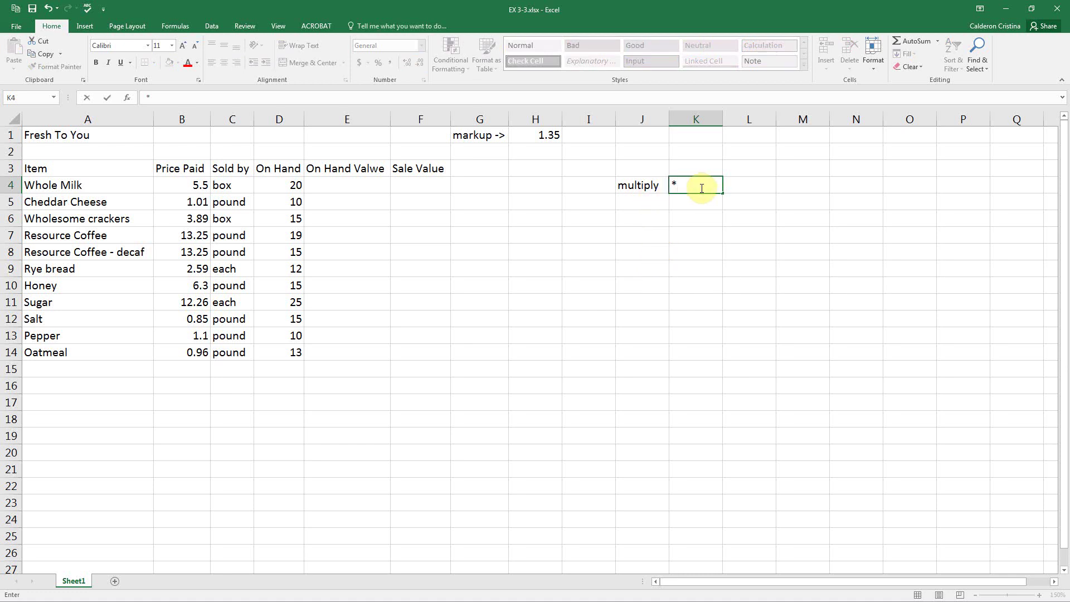
left_click(654, 202)
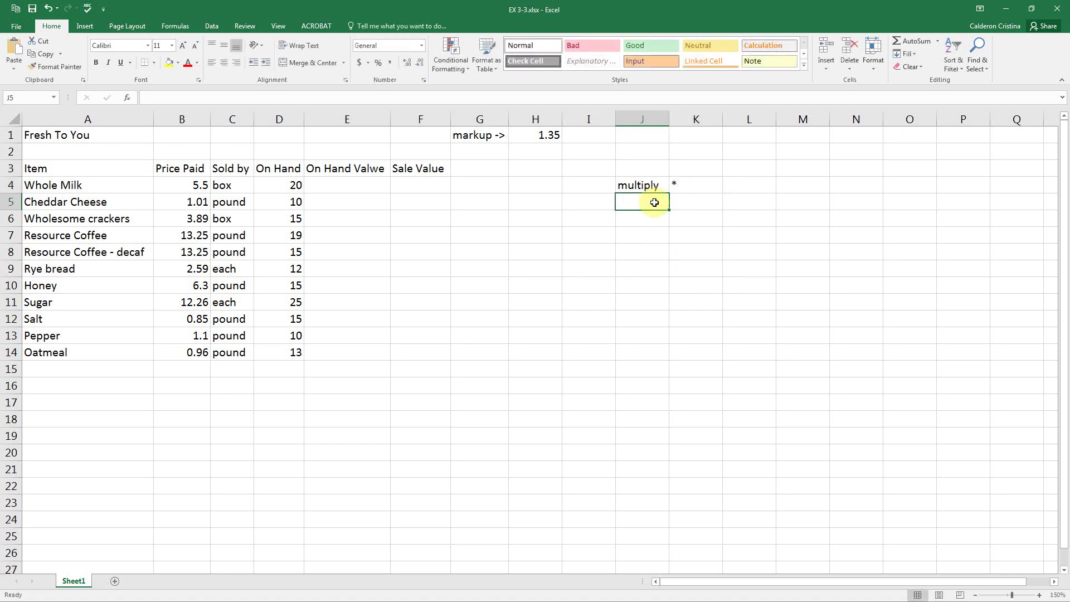
type("divide")
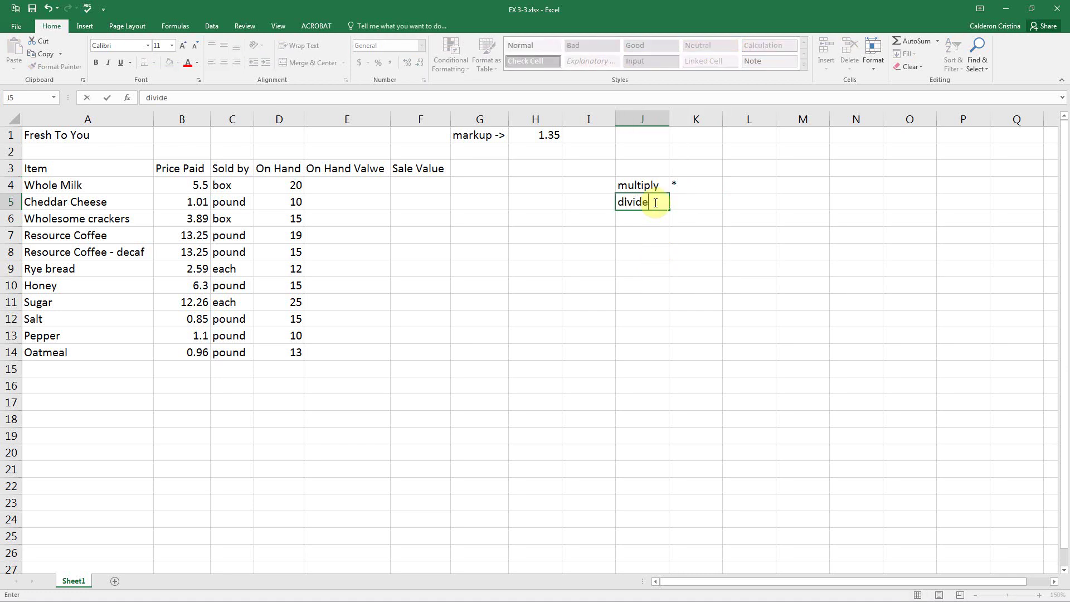
left_click(690, 203)
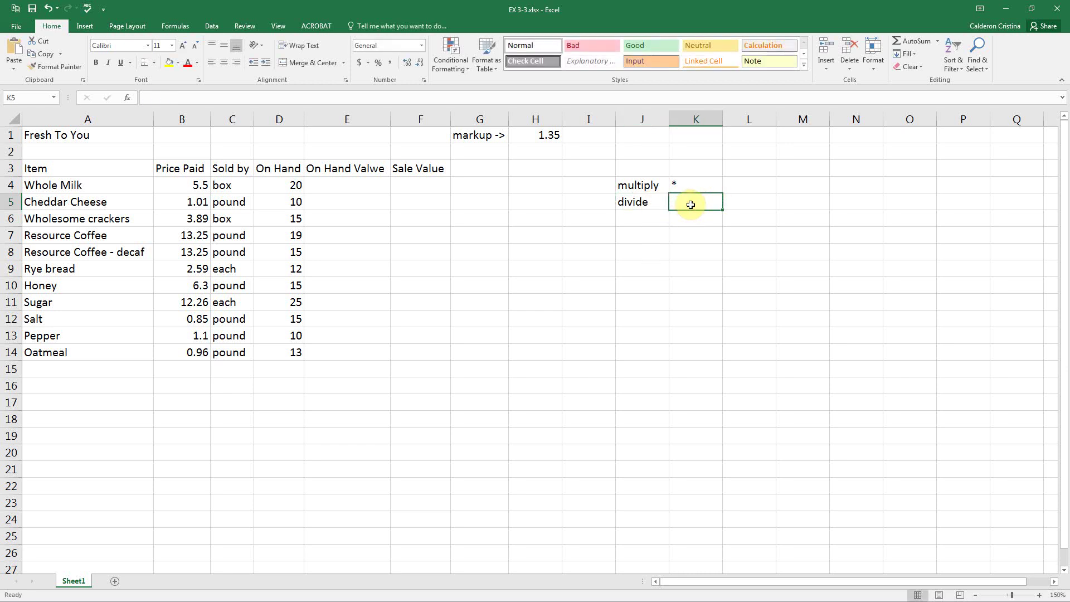
type("/")
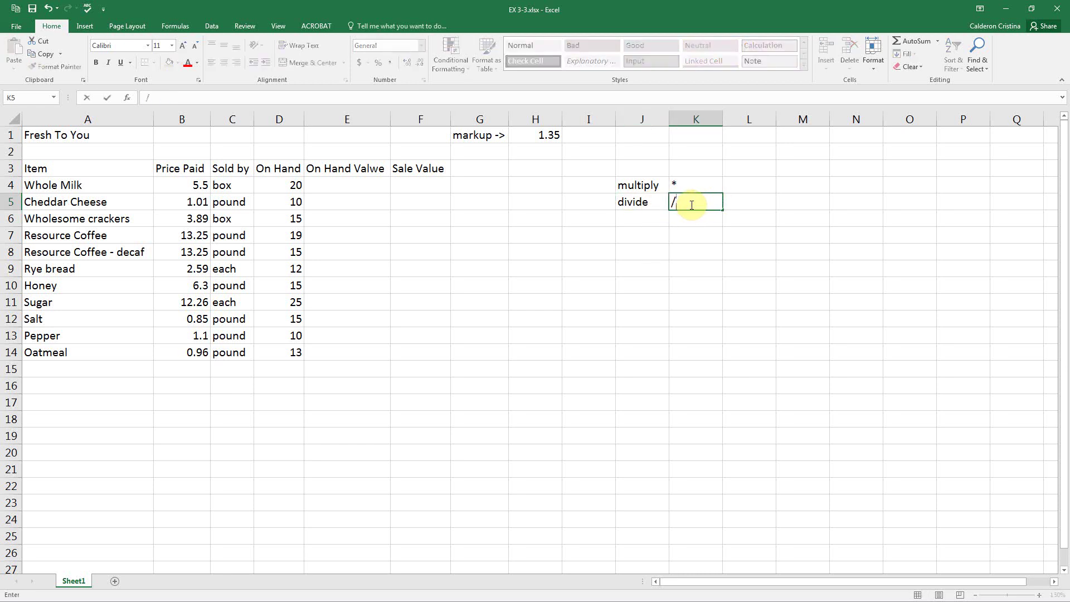
left_click(652, 218)
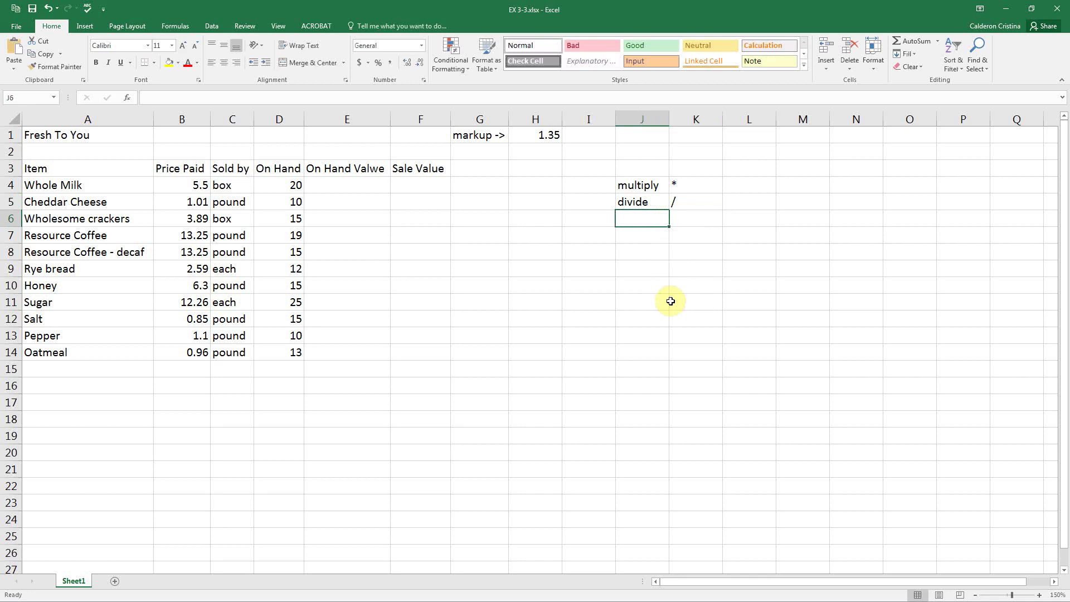
Step: Enter subtract with - in J6:K6, then add in J7 and + in K7
type("subtract")
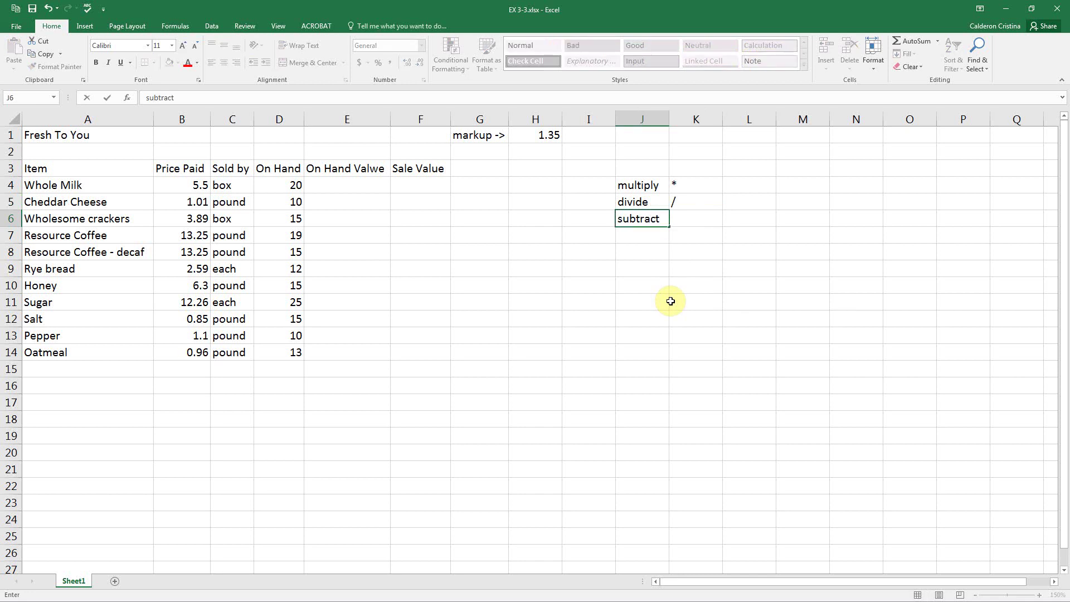
key("Tab")
type("-")
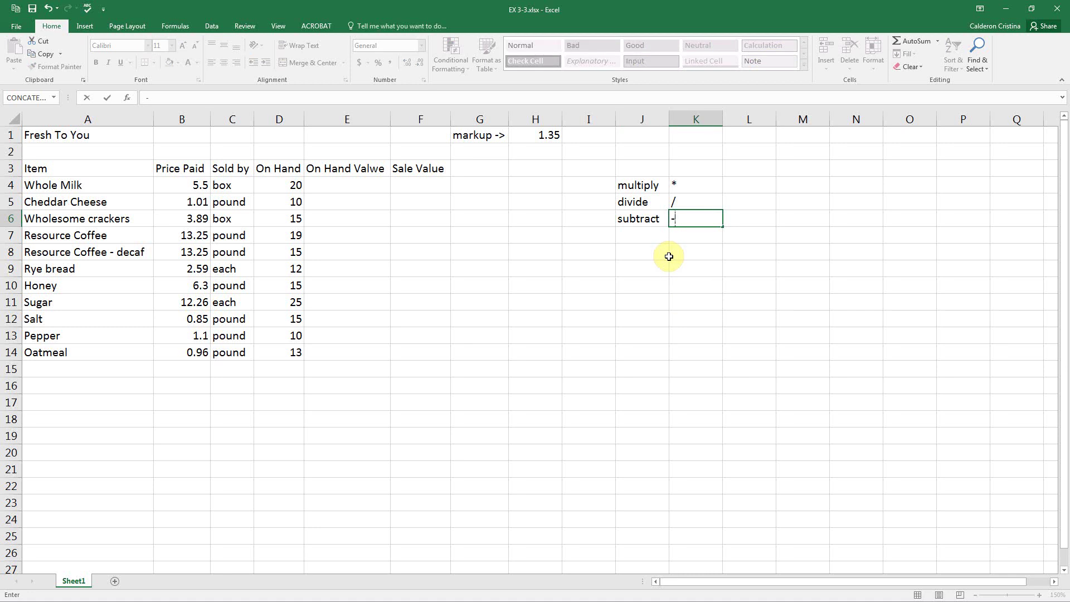
key("Return")
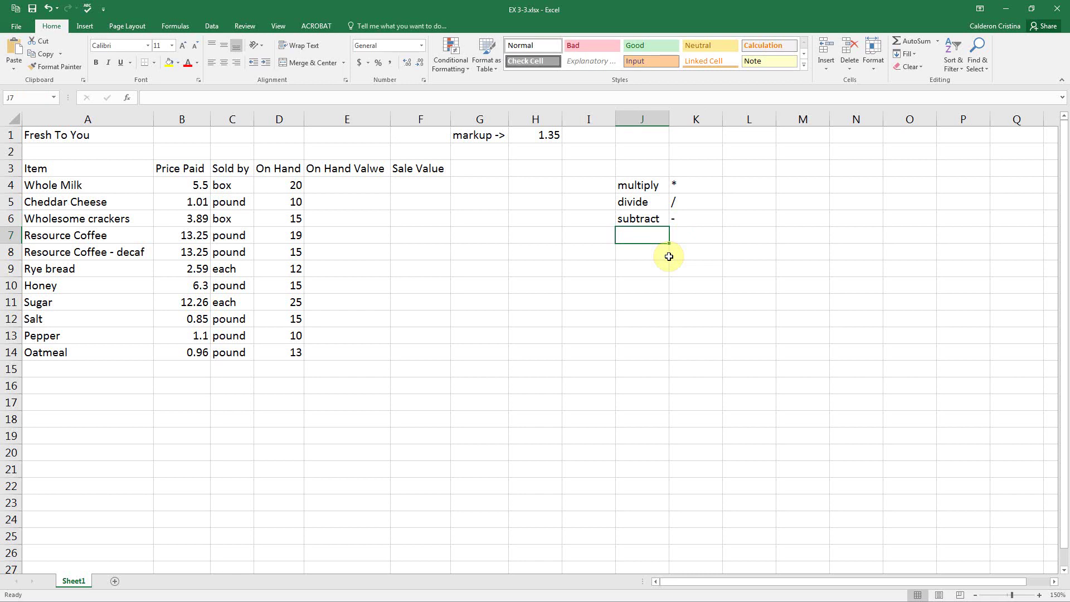
type("add")
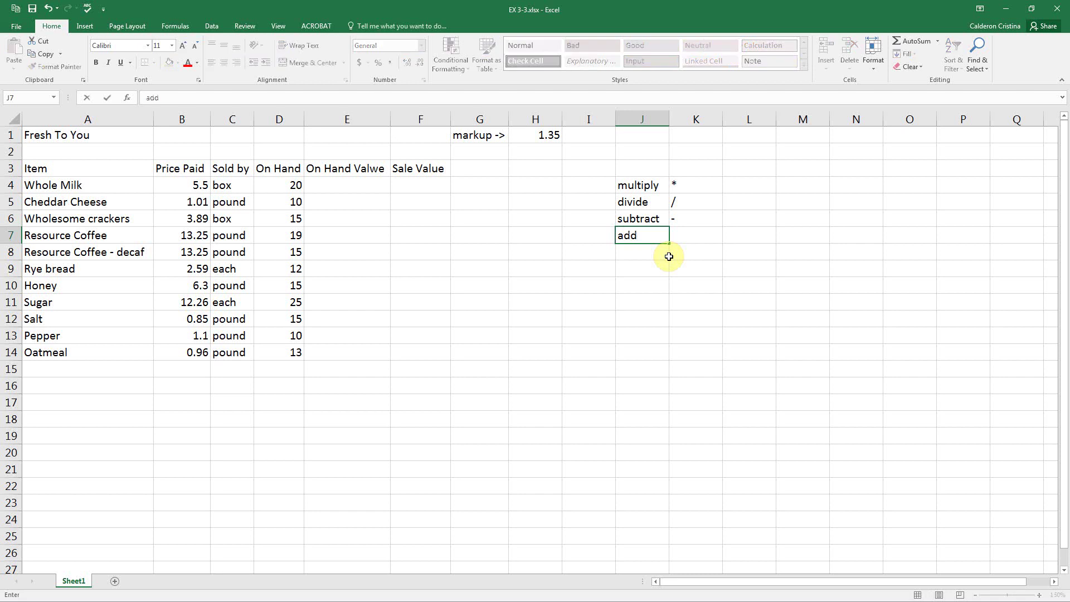
key("Tab")
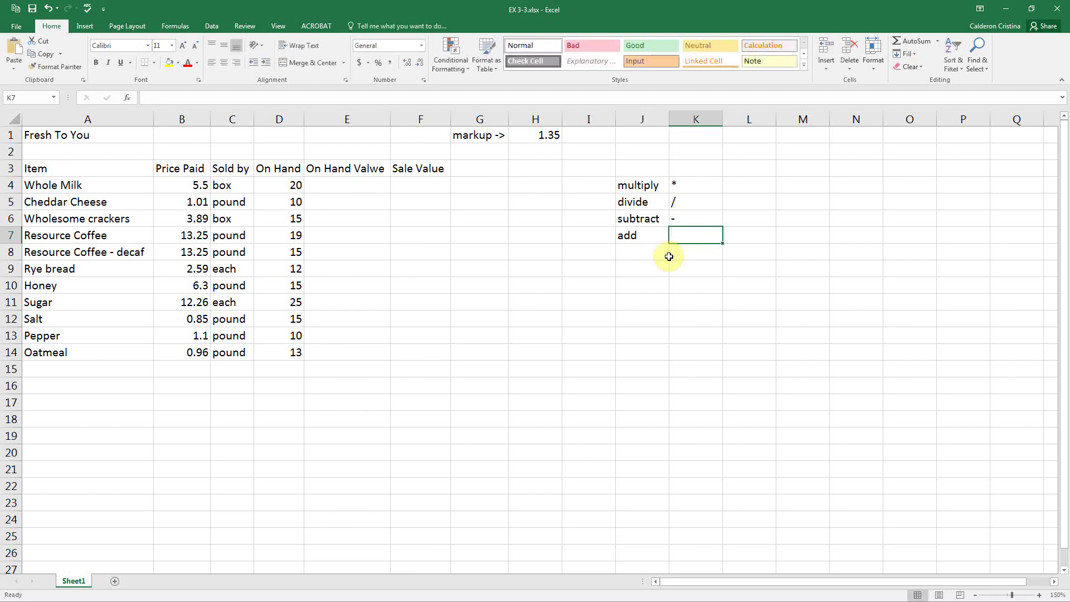
type("+")
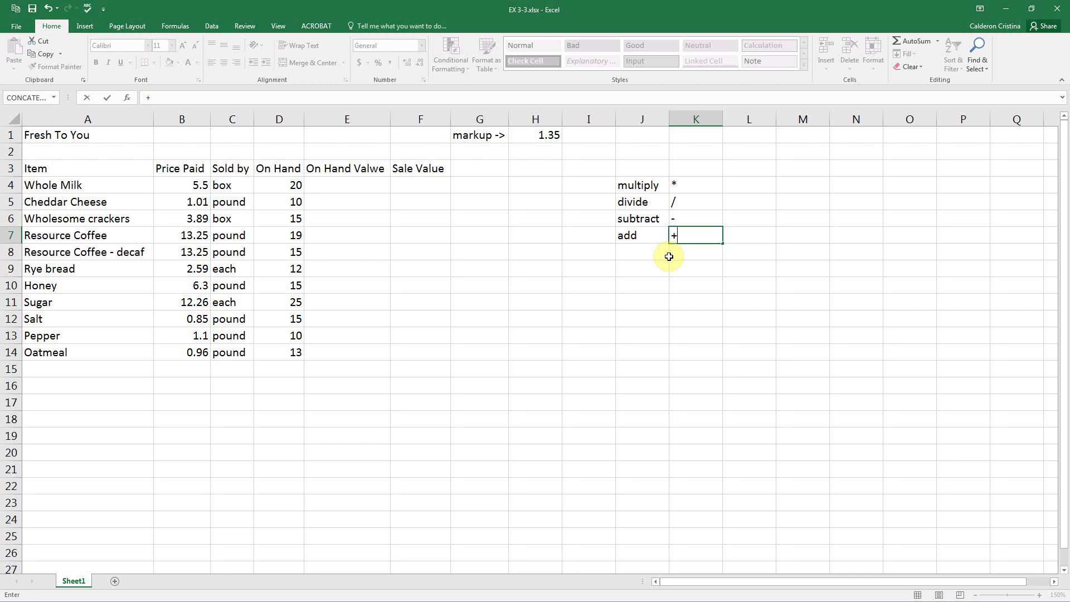
Step: Cancel the stray range entry and commit a plain + in K7 beside add
left_click_drag(604, 169, 781, 263)
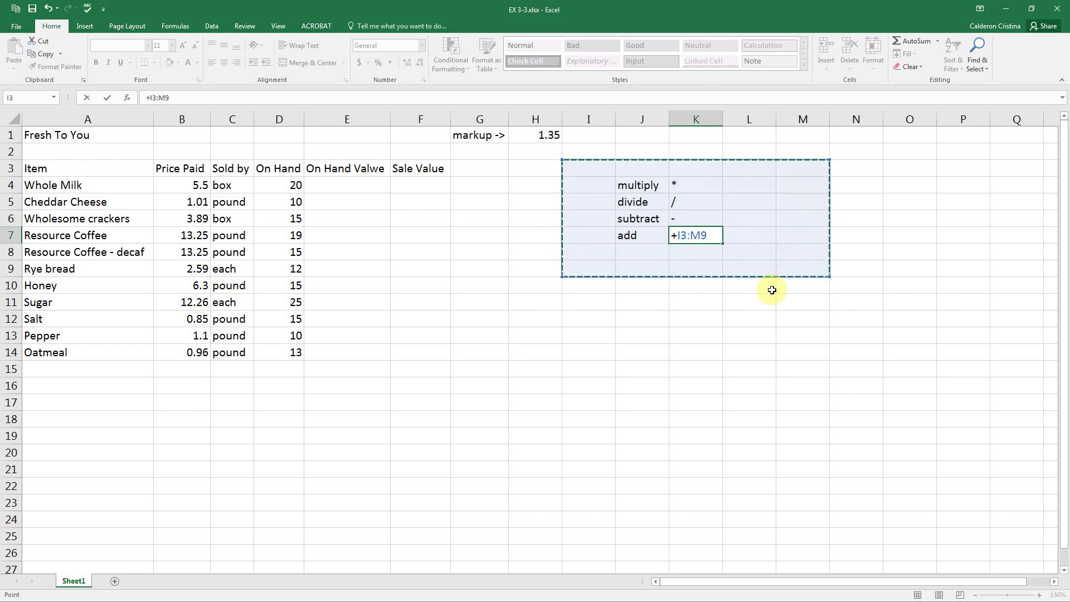
key("Escape")
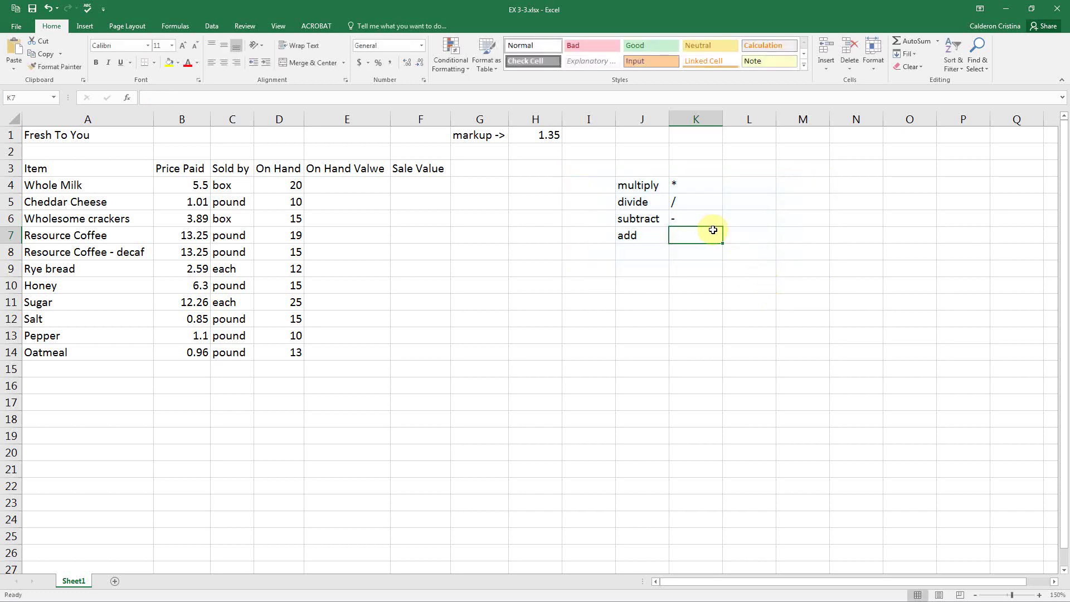
type("+")
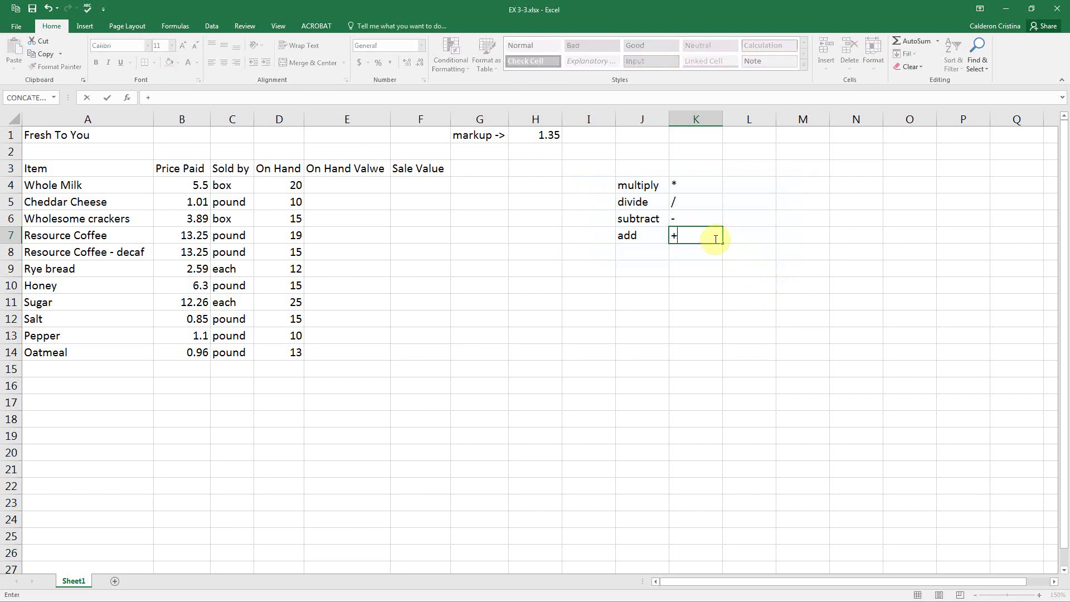
left_click(727, 301)
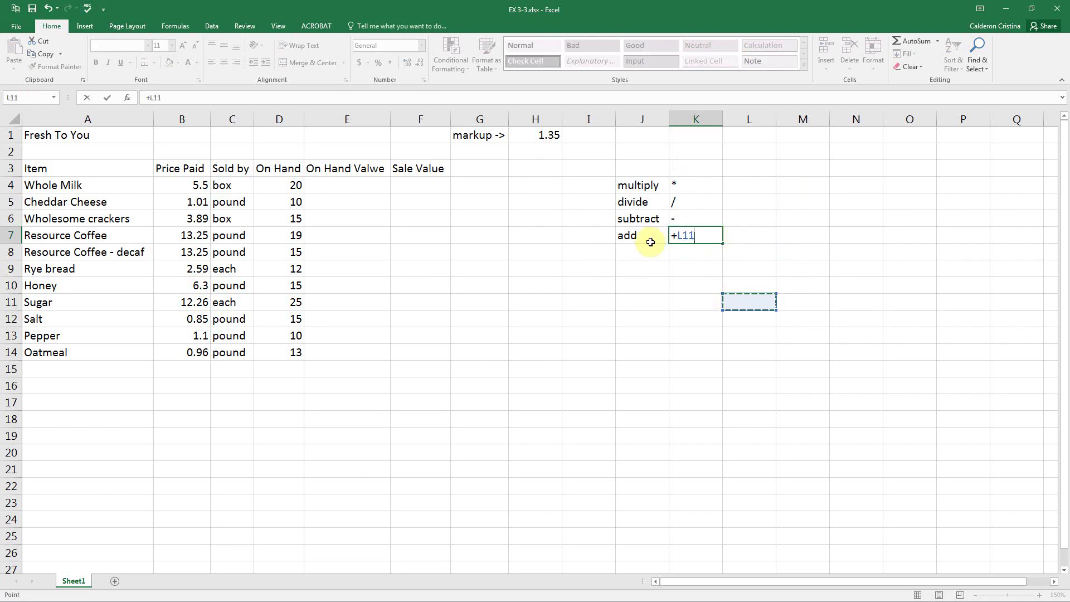
key("BackSpace")
key("BackSpace")
key("BackSpace")
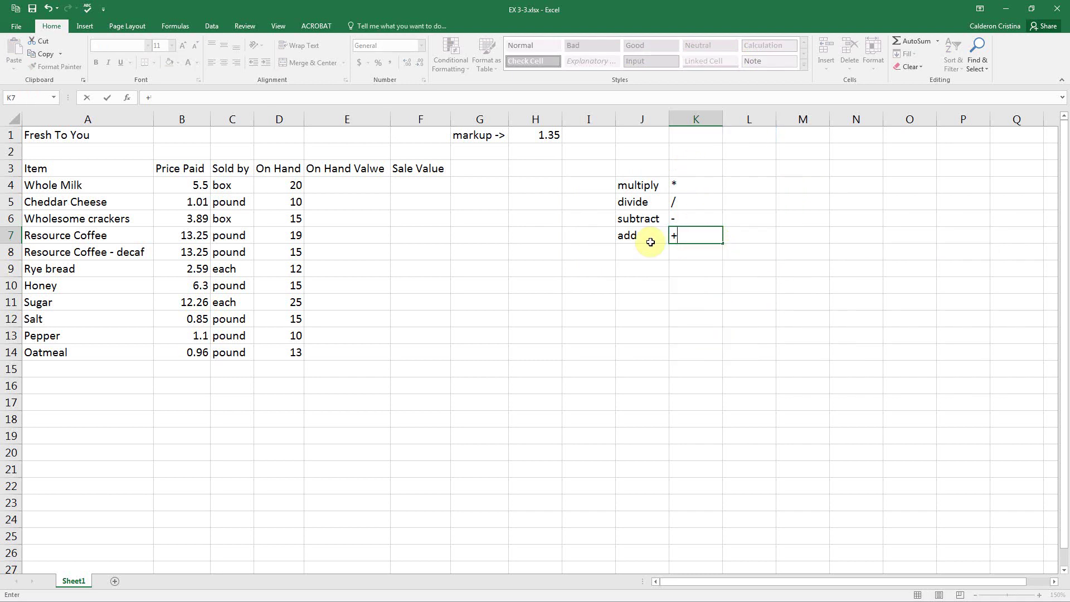
key("Return")
left_click(651, 245)
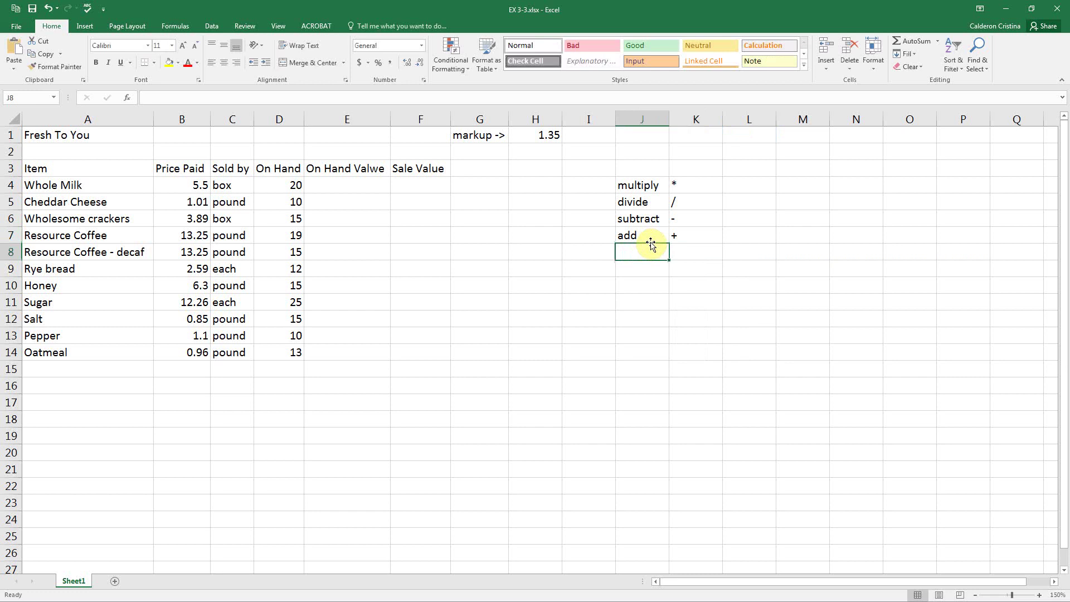
left_click(696, 233)
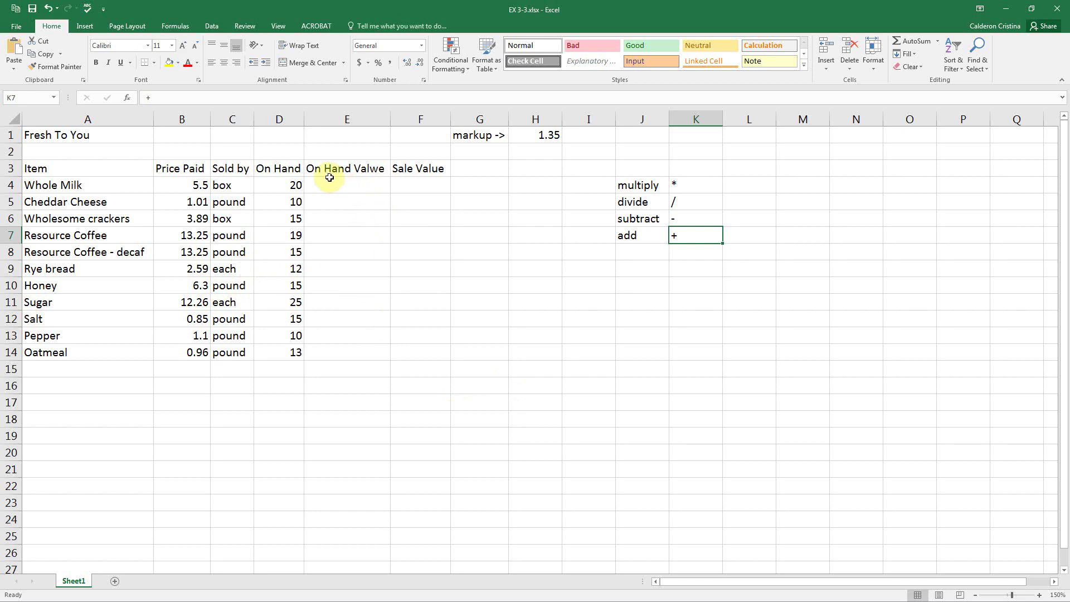
left_click(622, 300)
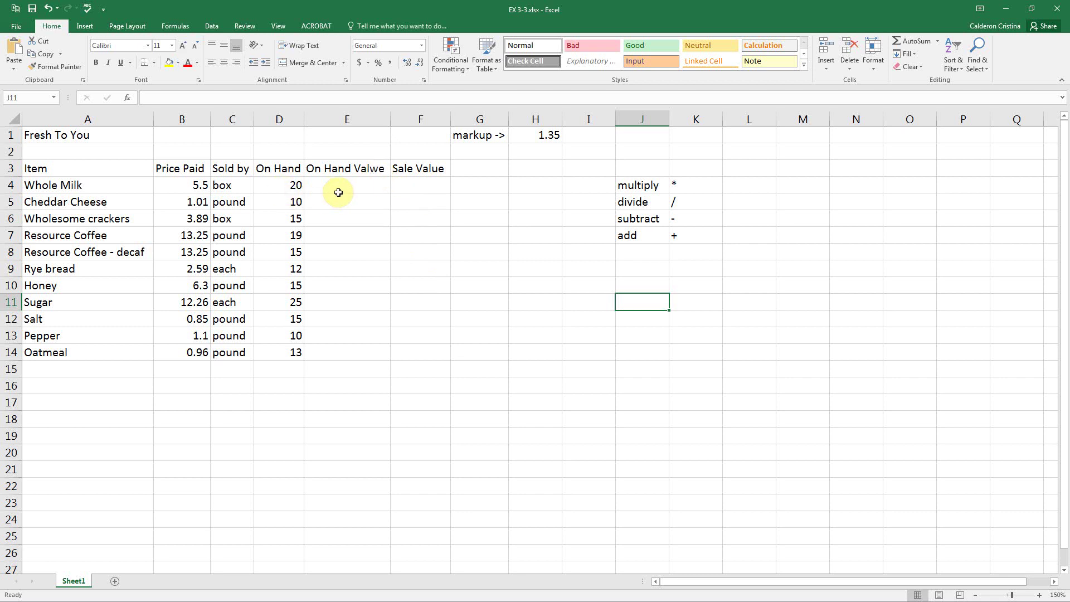
Step: Fix the E3 heading from 'On Hand Valwe' to 'On Hand Value'
double_click(377, 168)
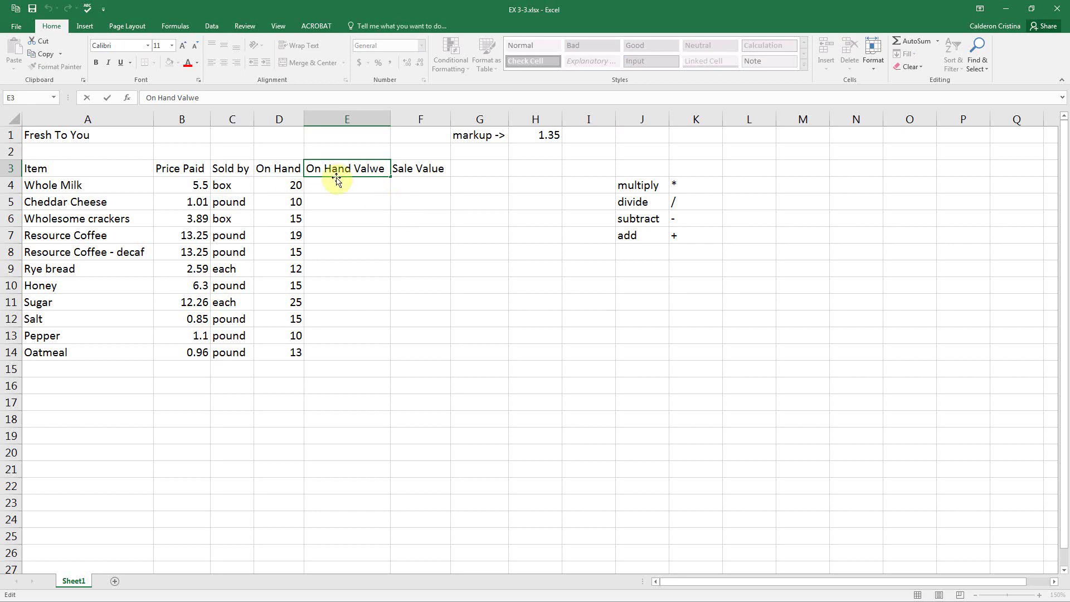
key("BackSpace")
type("u")
key("Return")
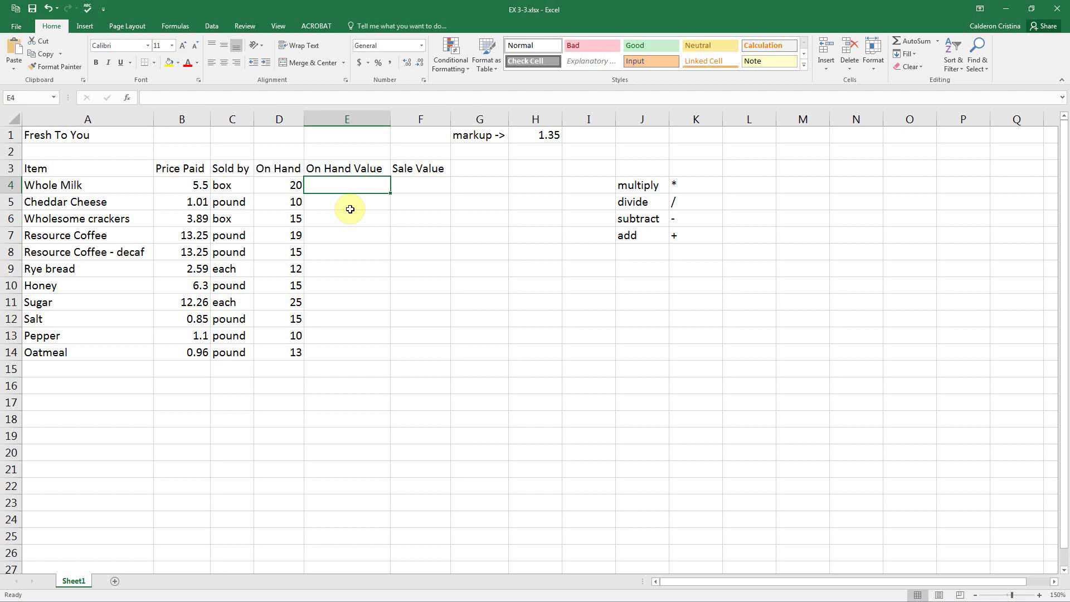
Step: Enter =B4*D4 in E4, giving Whole Milk's on-hand value of 110
type("=")
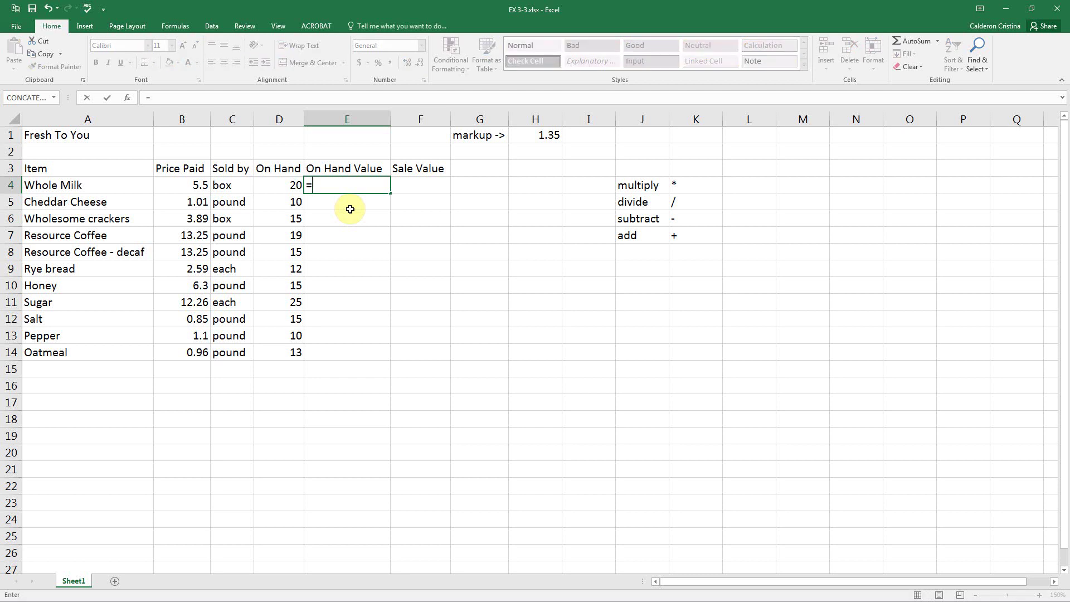
left_click(201, 186)
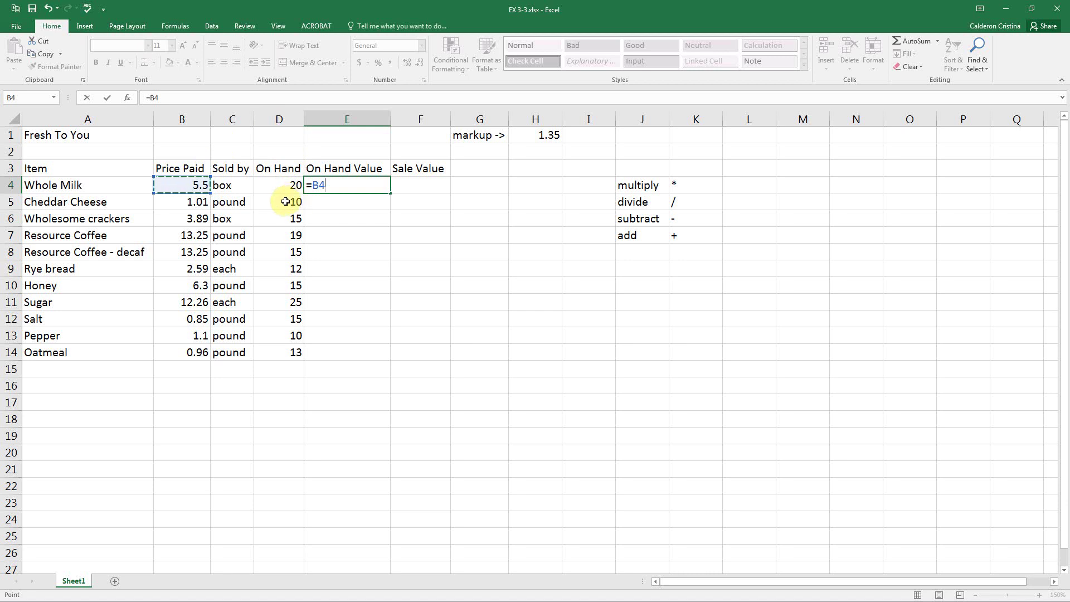
type("*")
left_click(294, 185)
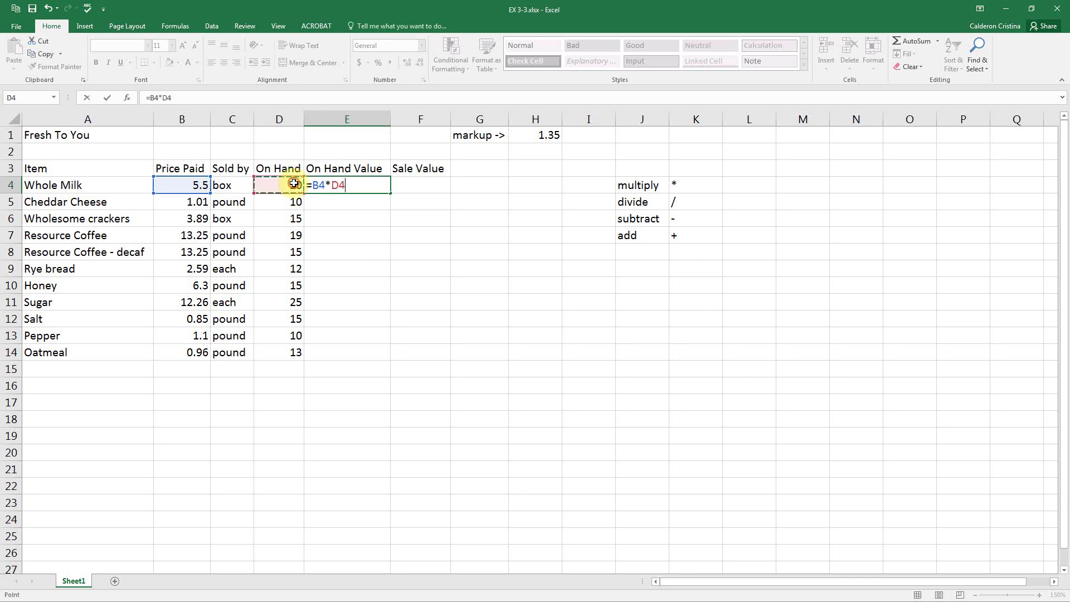
key("Return")
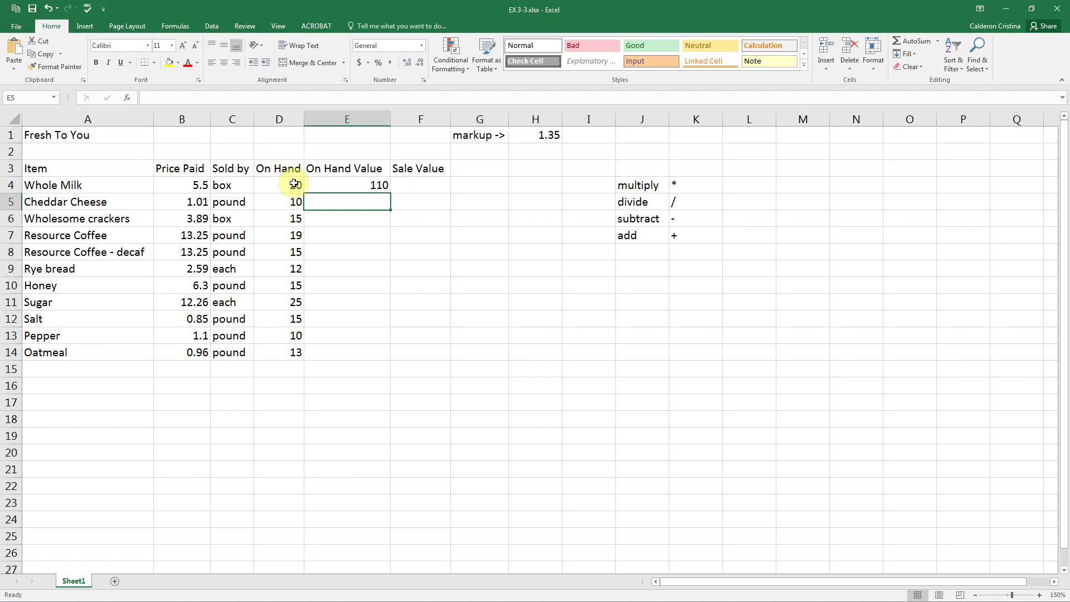
left_click(336, 185)
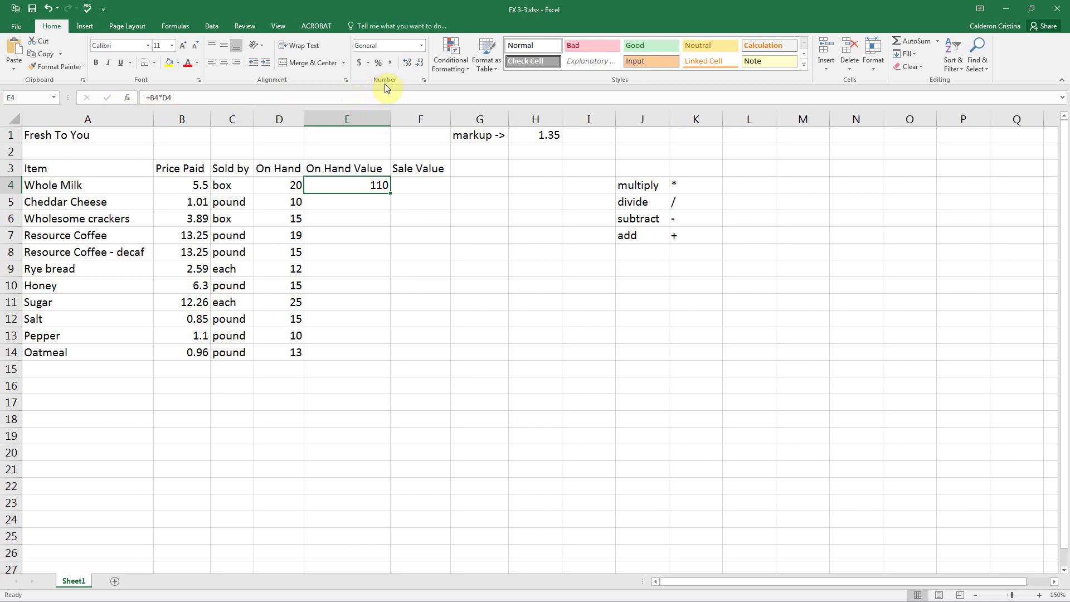
Step: Format E4 as currency ($110.00) and copy its formula down through E14
left_click(408, 63)
left_click(415, 64)
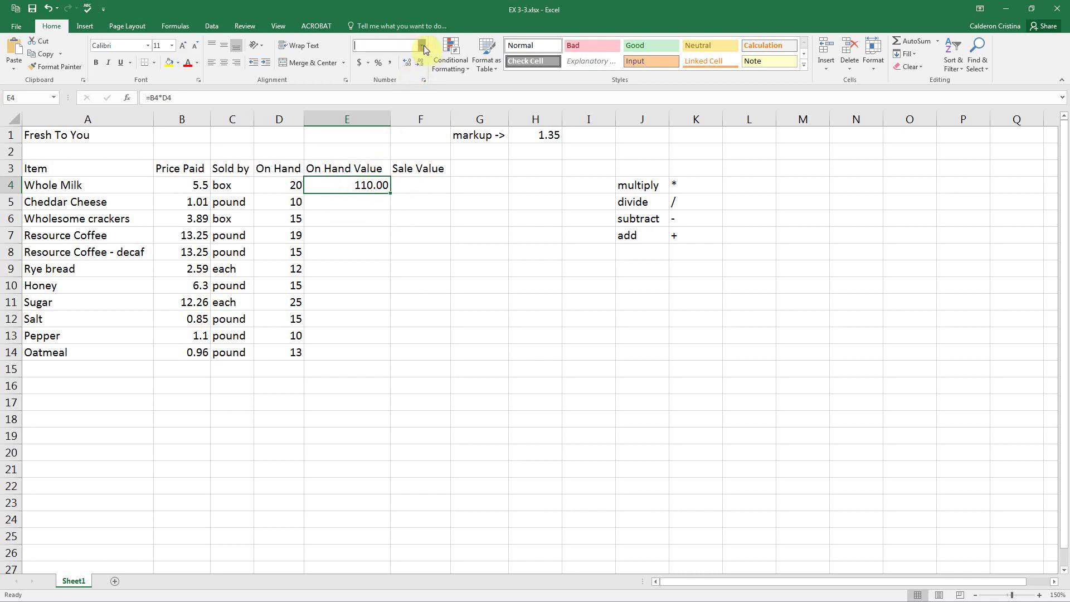
key("ctrl+shift+4")
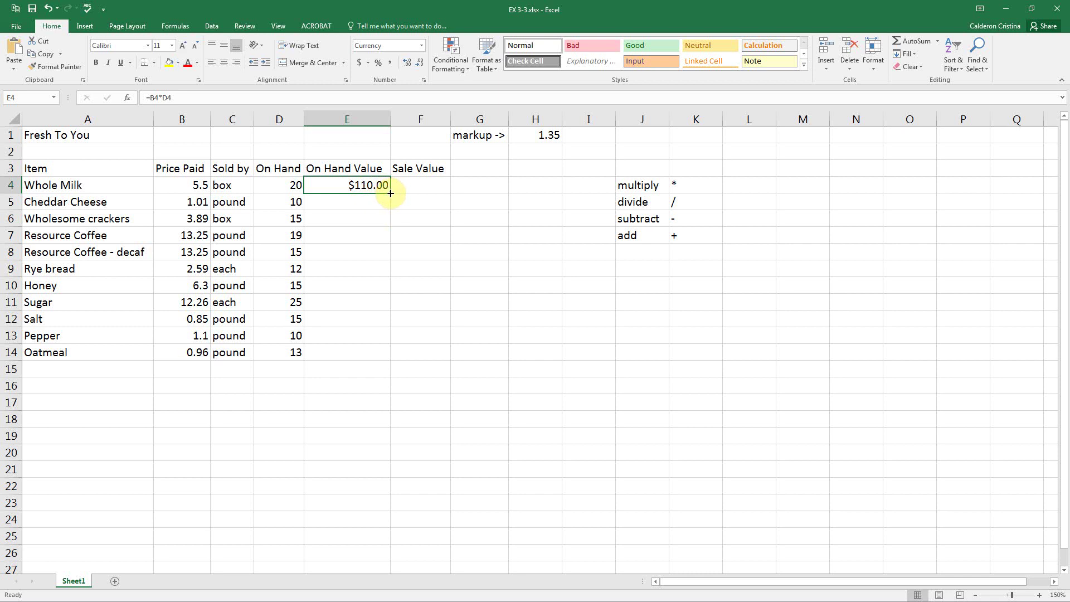
left_click_drag(390, 194, 388, 356)
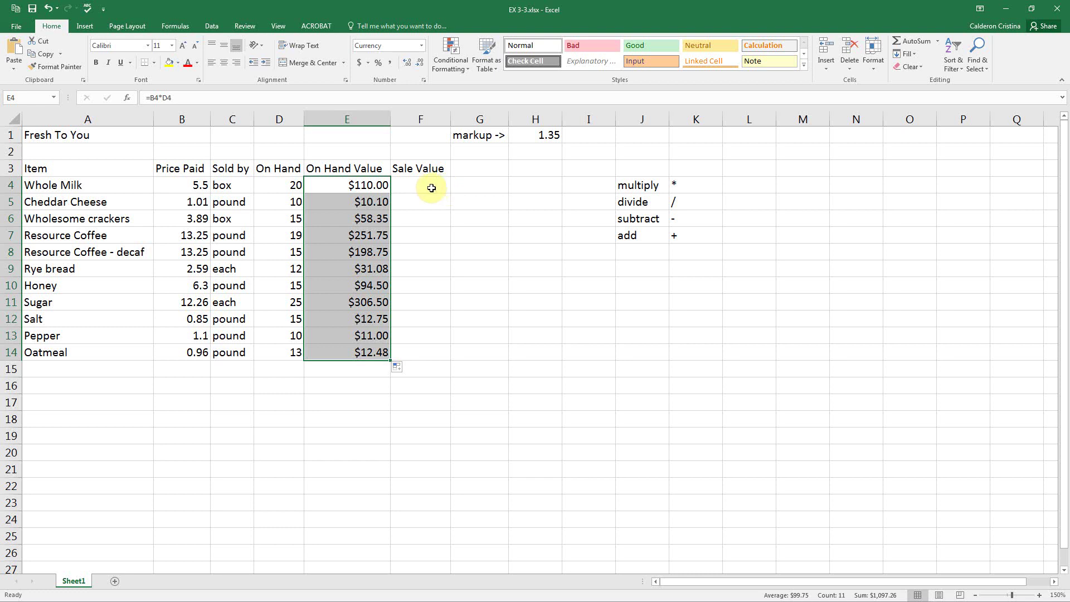
Step: Select cell F4 for Whole Milk's Sale Value
left_click(425, 187)
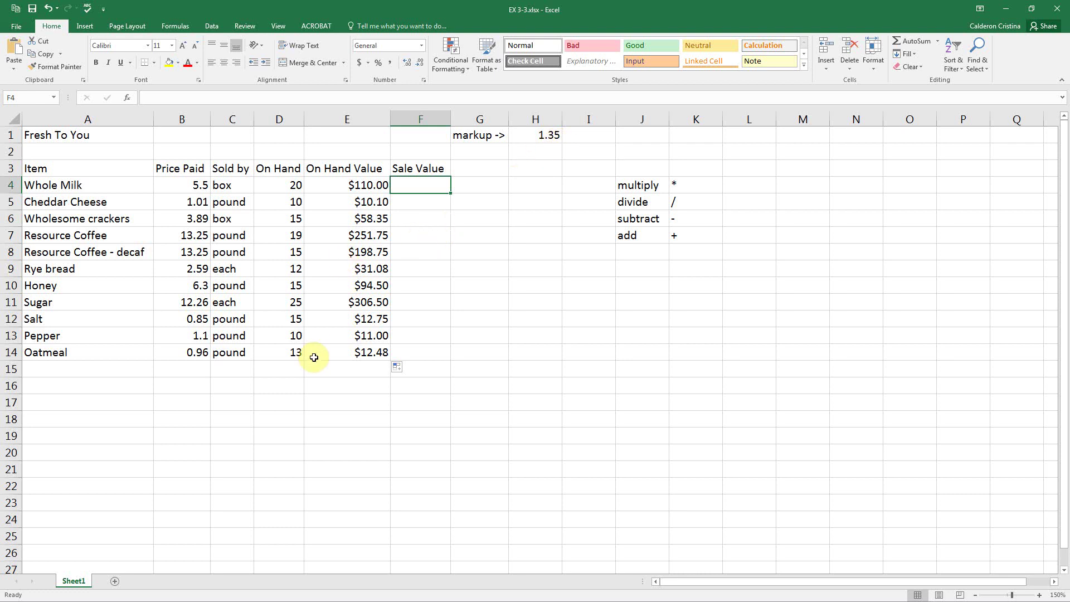
Step: Enter =E4*$H$1 in F4, giving a $148.50 Sale Value for Whole Milk
type("=")
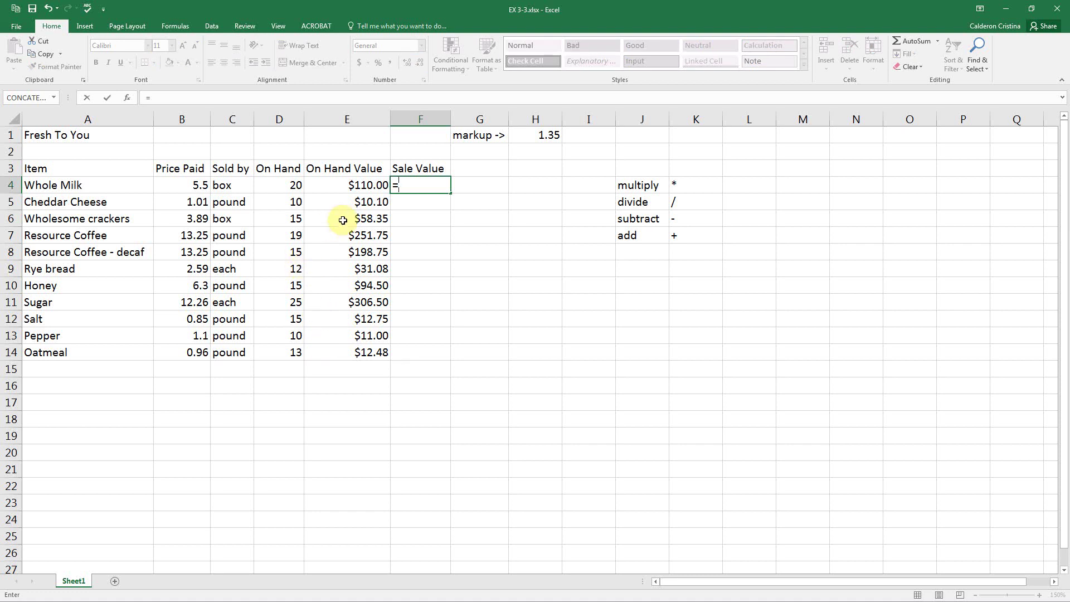
left_click(364, 185)
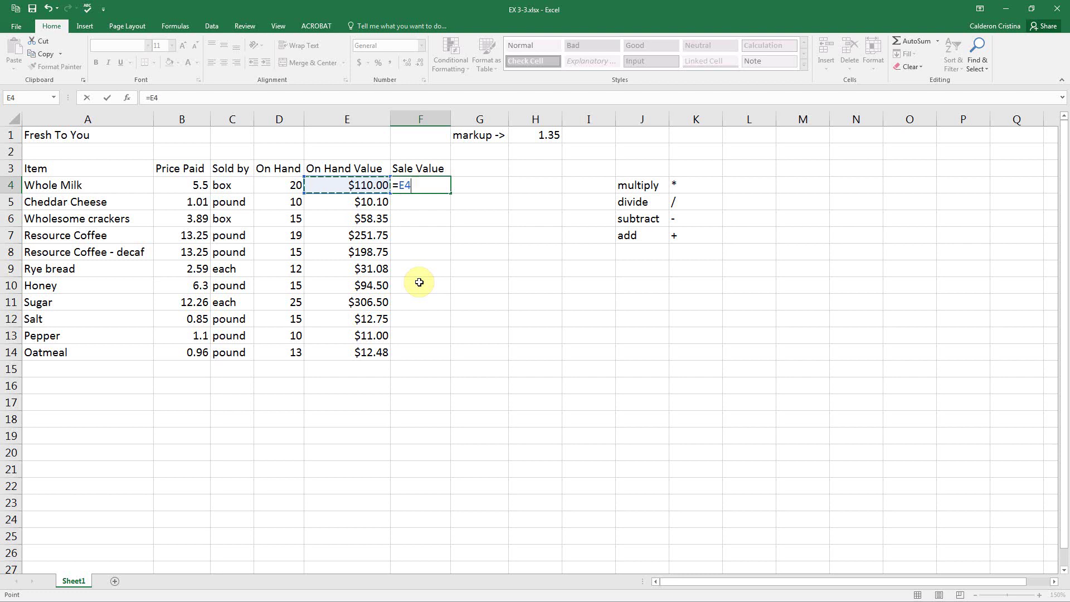
type("*")
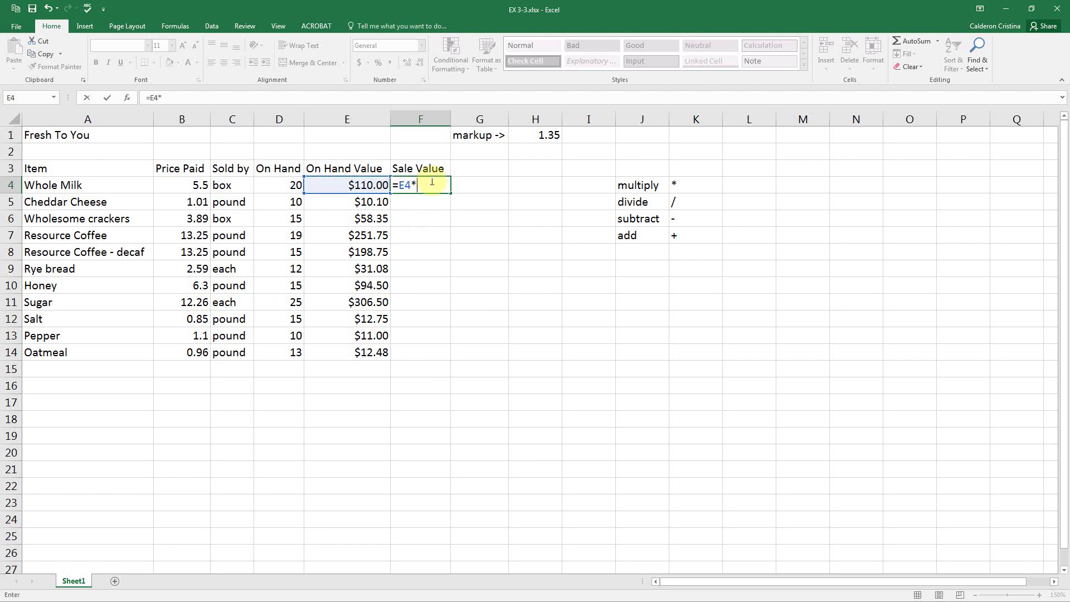
left_click(532, 138)
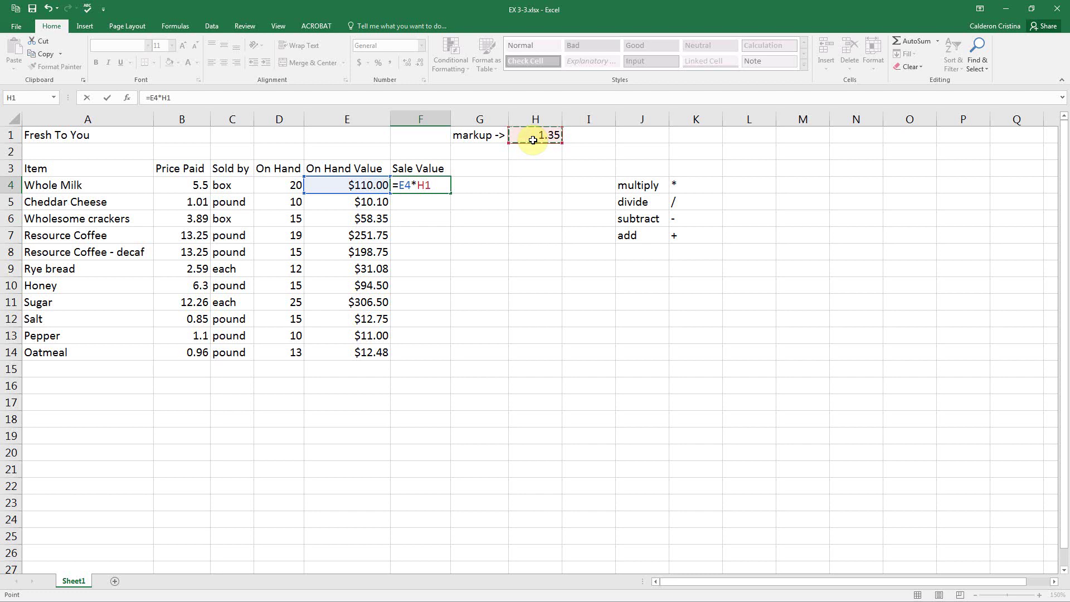
key("F4")
key("Return")
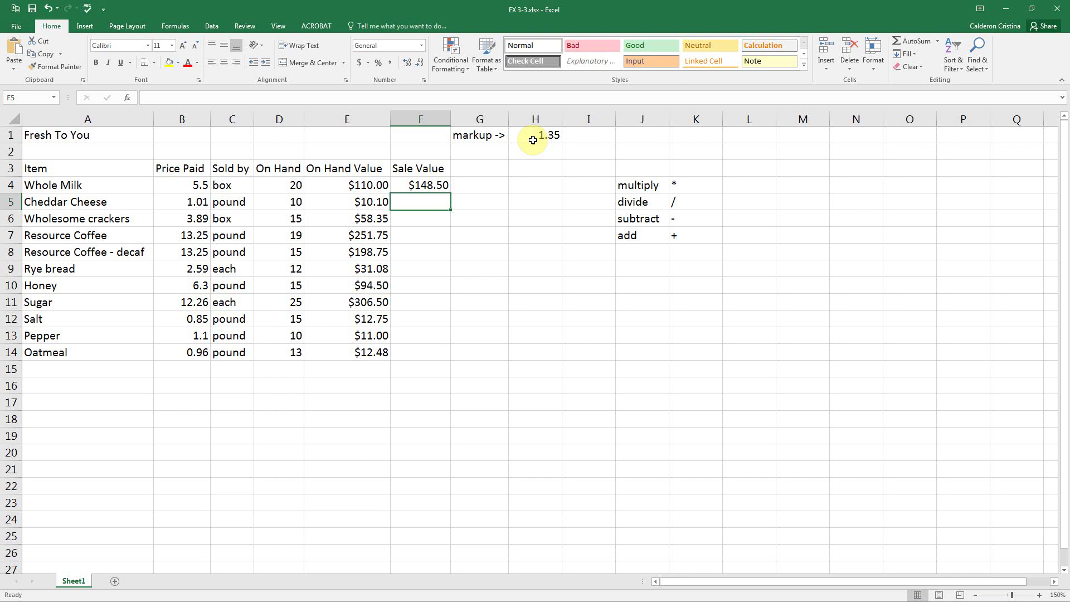
Step: Fill the F4 formula down to F14, then undo the fill
left_click(429, 188)
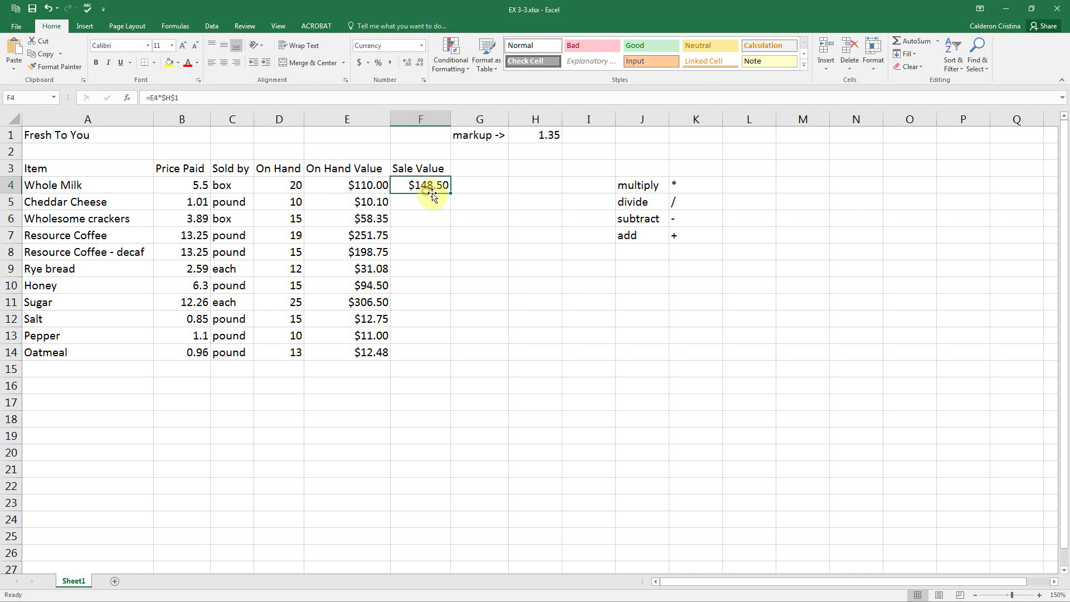
mouse_move(450, 192)
left_mouse_down()
mouse_move(444, 377)
mouse_move(453, 349)
mouse_move(455, 366)
left_mouse_up()
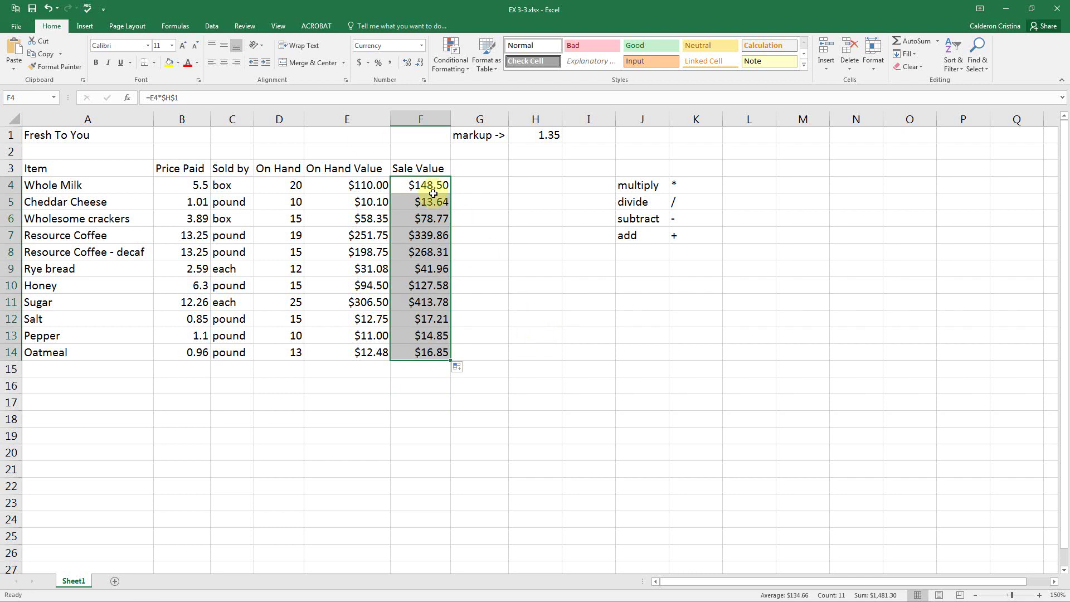
left_click(49, 7)
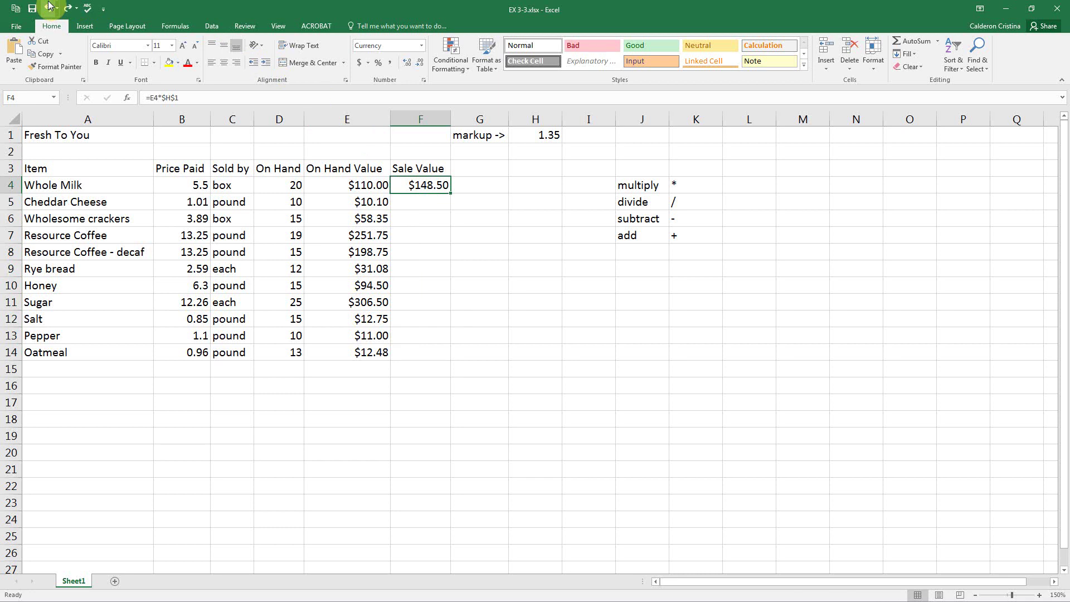
Step: Replace F4 with the relative formula =E4*H1, still showing $148.50
left_click(48, 7)
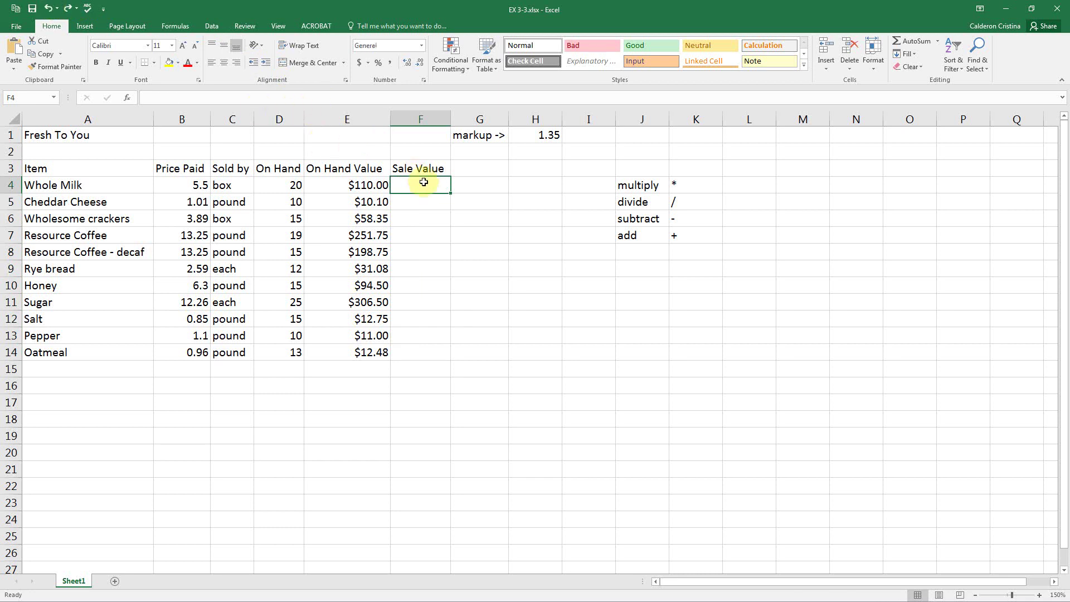
type("=")
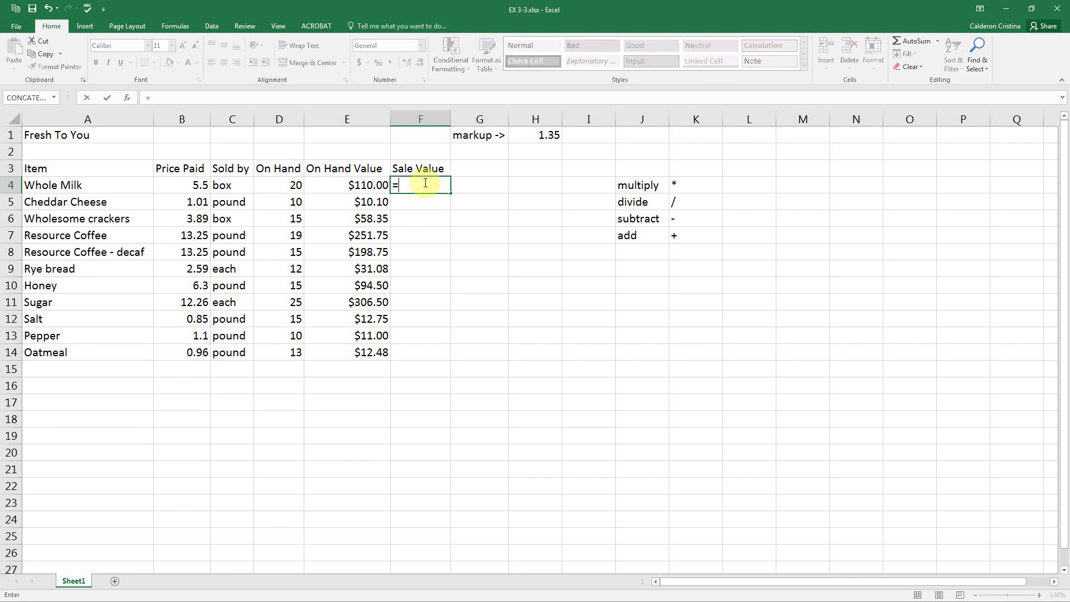
left_click(332, 185)
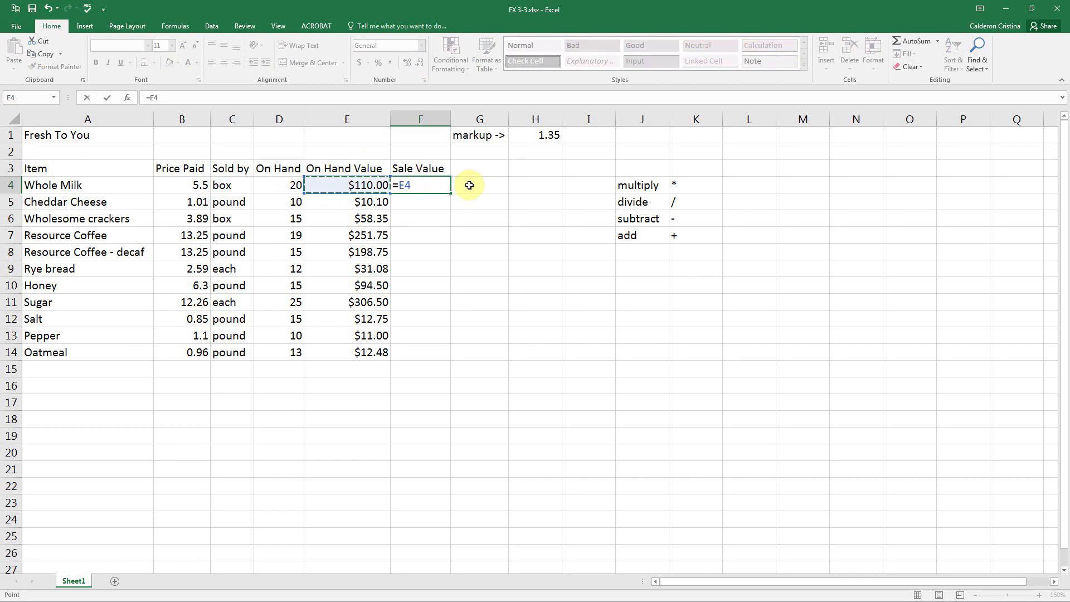
type("*")
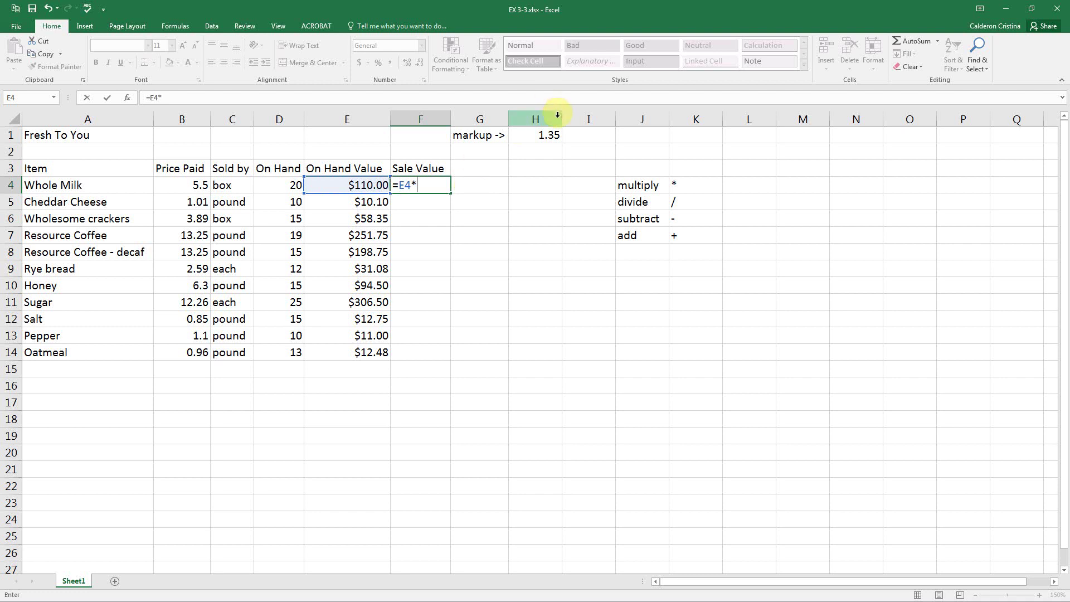
left_click(543, 134)
key("Return")
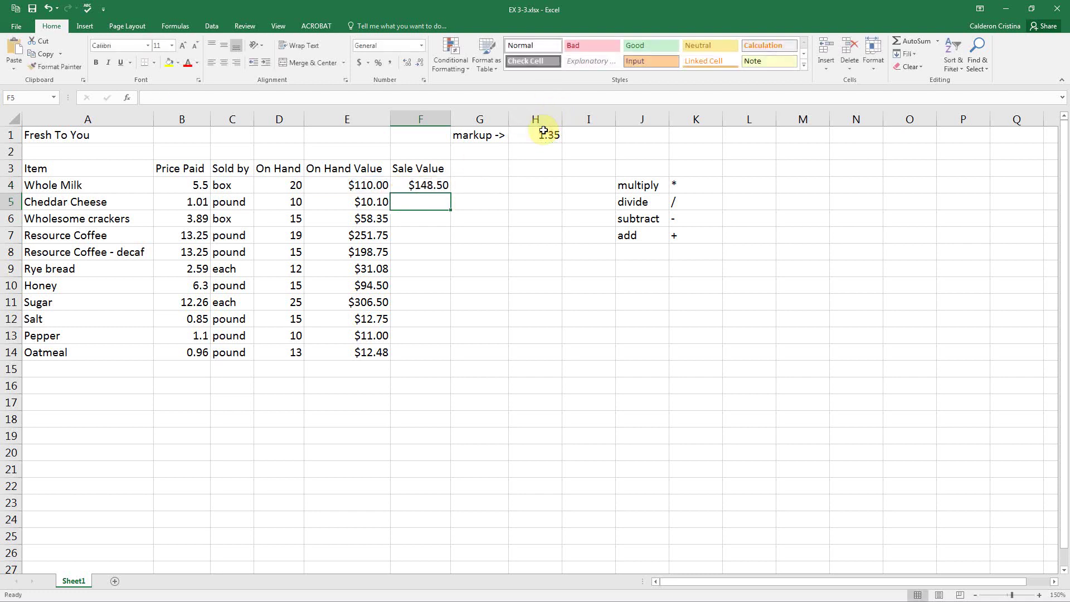
Step: Copy F4 down to F14 and undo the resulting $0.00 values
left_click(438, 185)
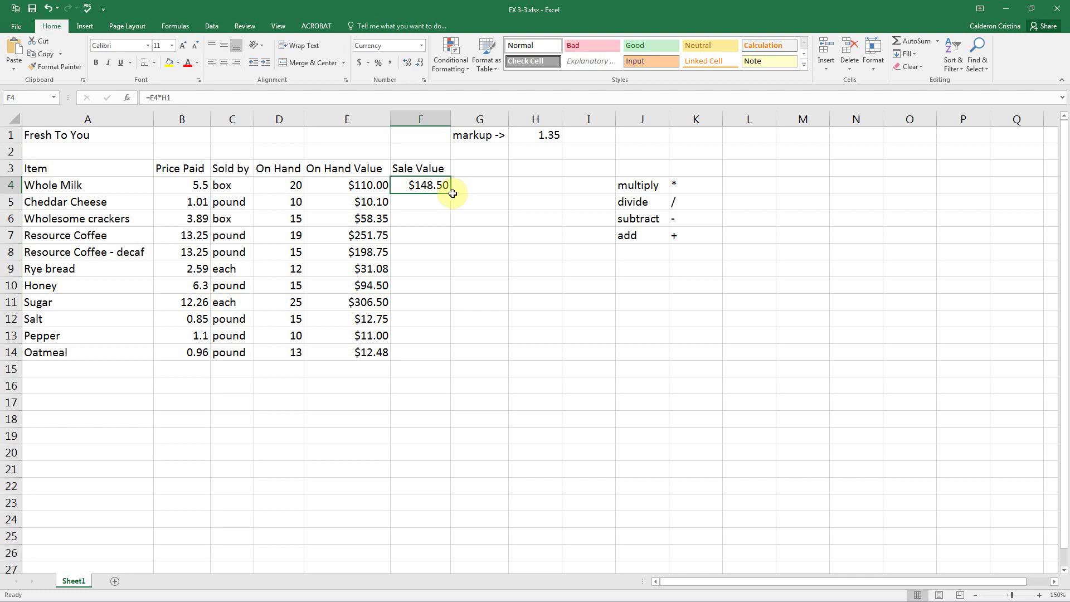
left_click_drag(452, 194, 458, 357)
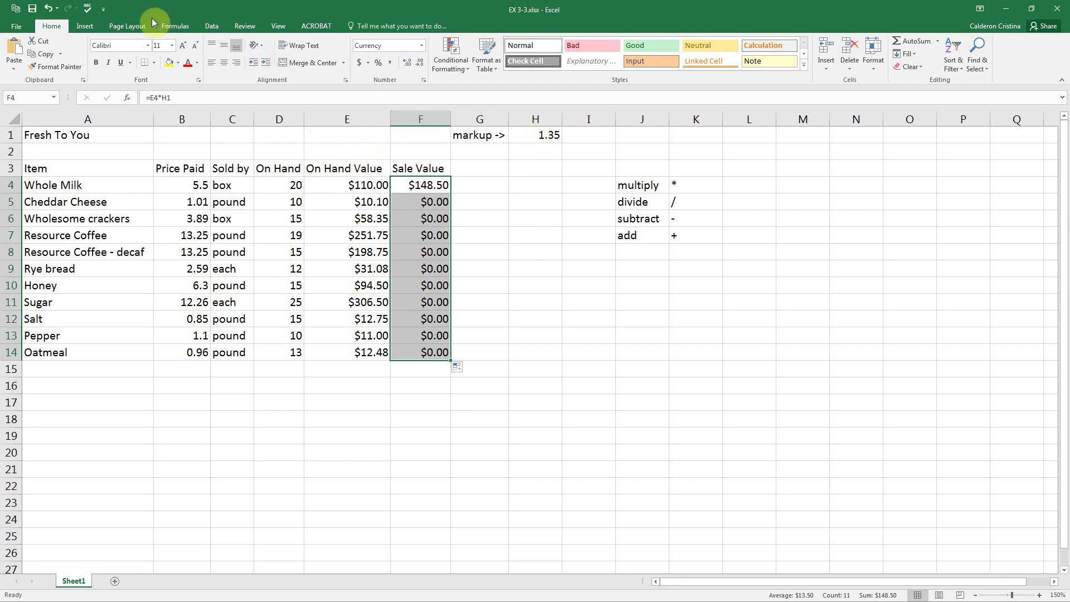
left_click(48, 8)
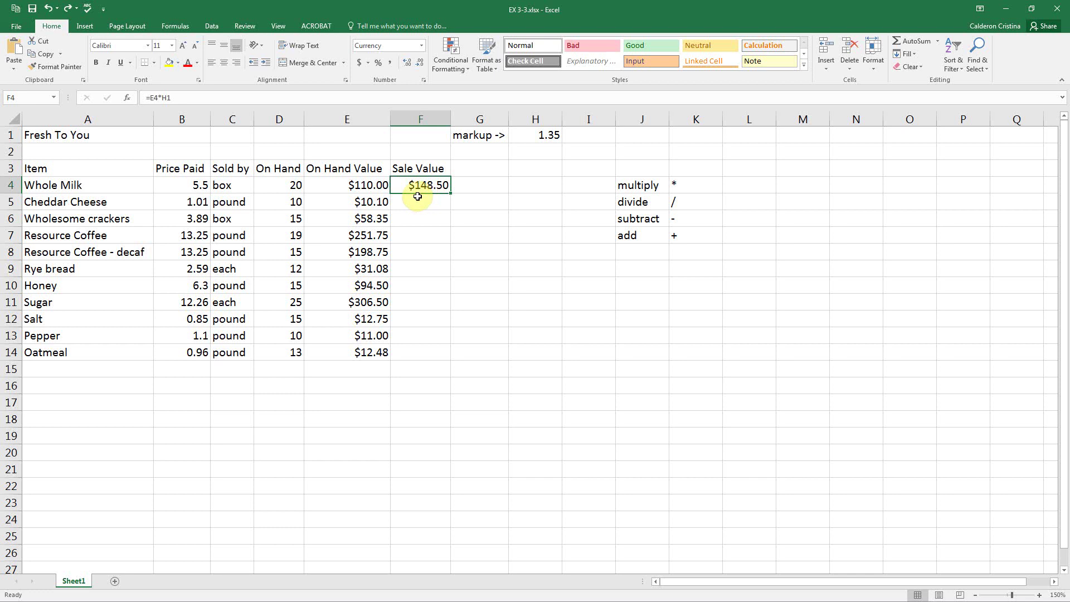
Step: Replace F4's Sale Value with the formula =E4*$H$1
key("Delete")
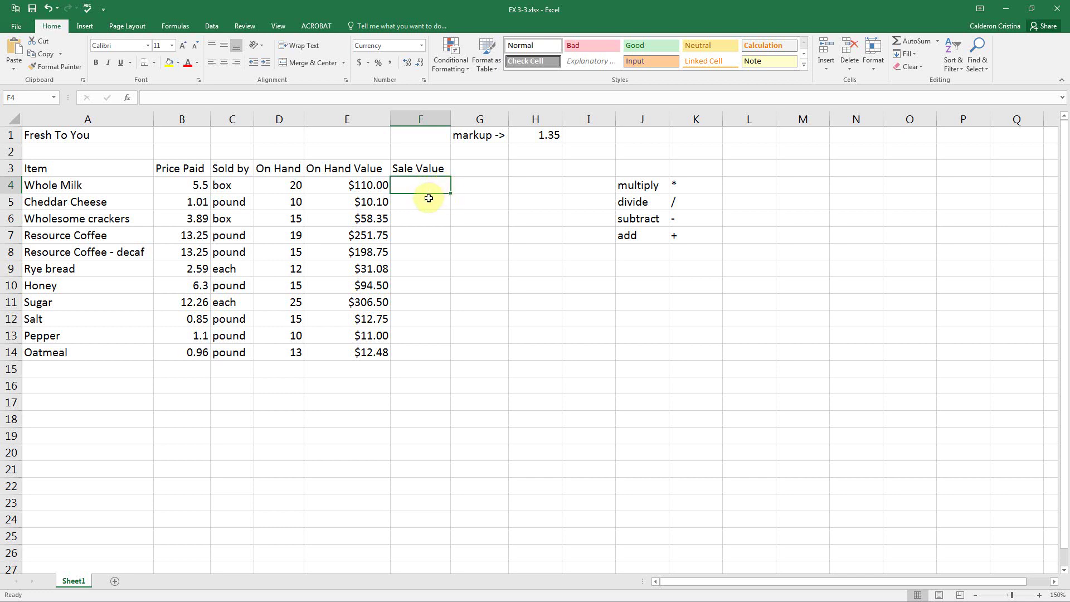
type("=")
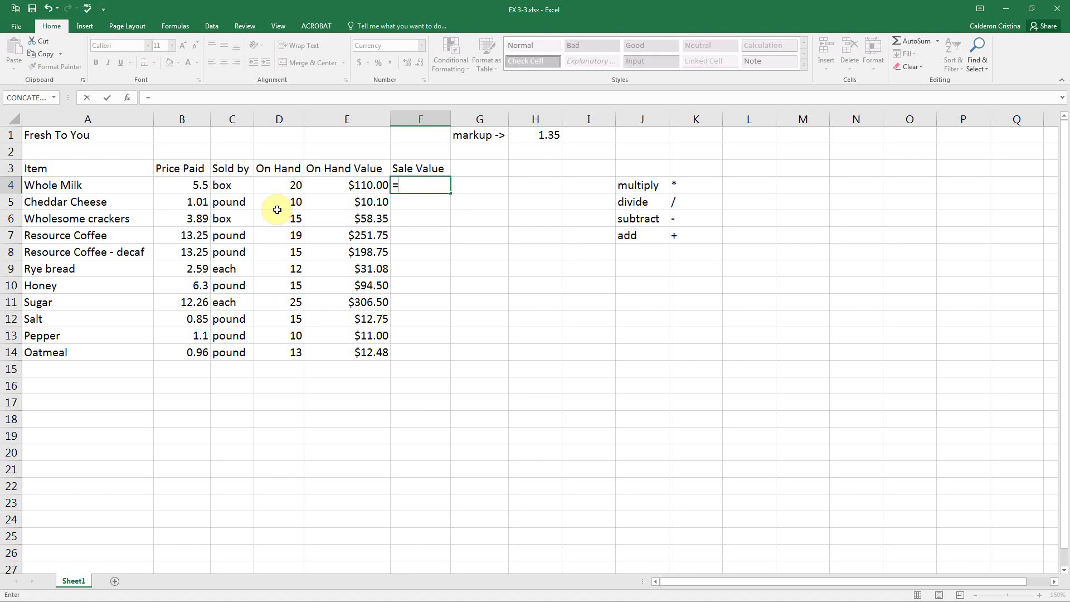
left_click(198, 186)
type("*")
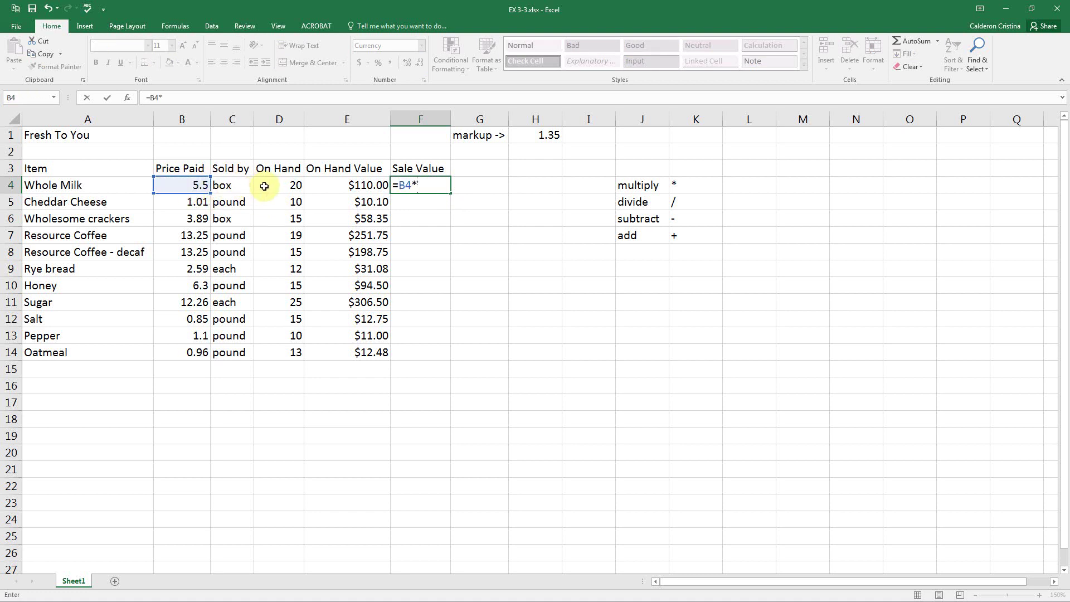
key("BackSpace")
key("BackSpace")
key("BackSpace")
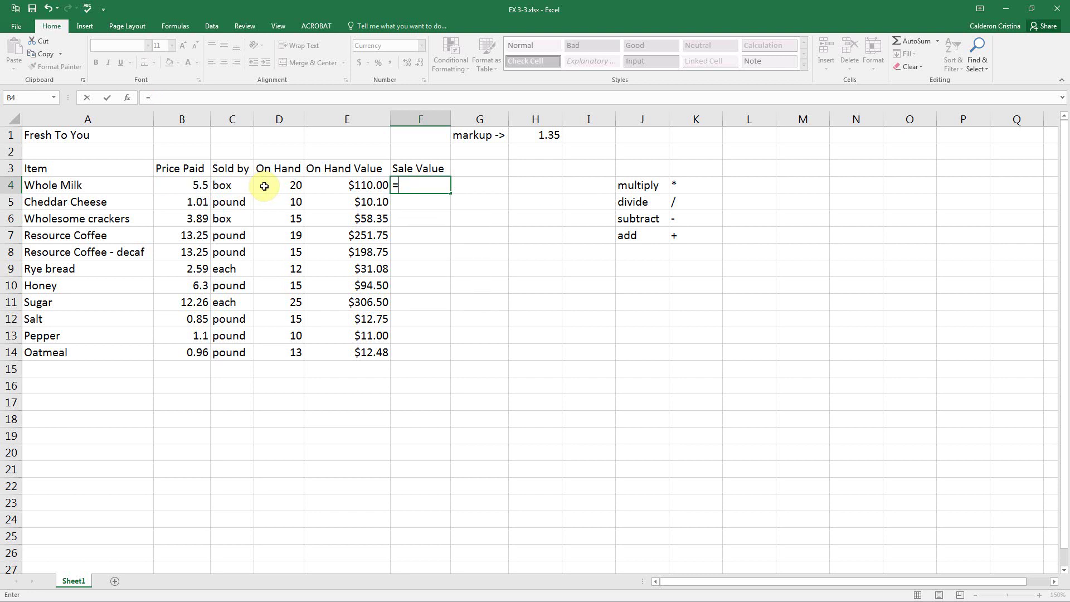
left_click(338, 190)
type("*")
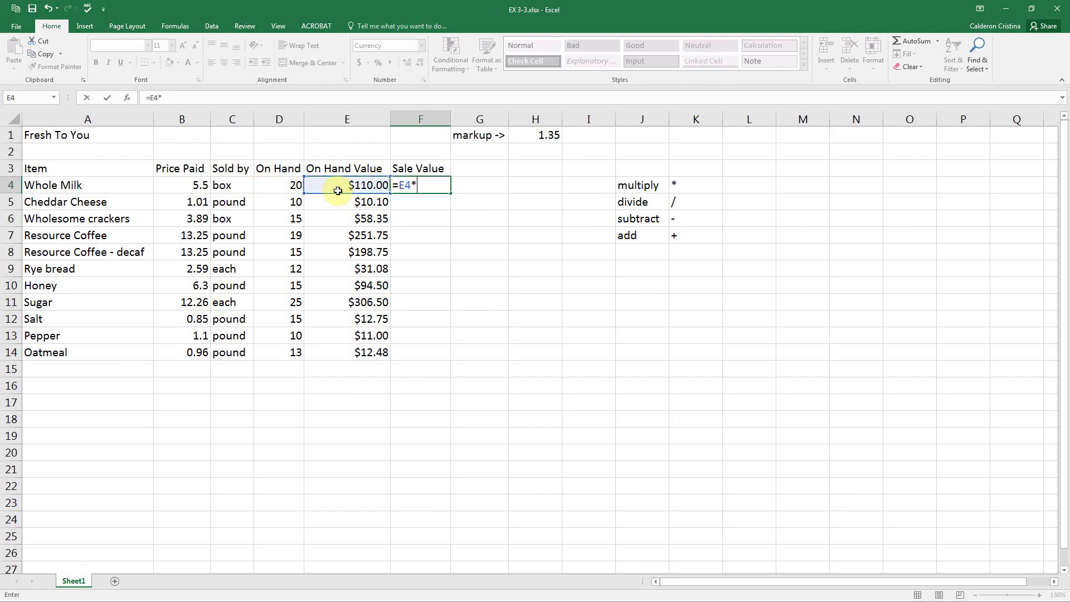
left_click(547, 144)
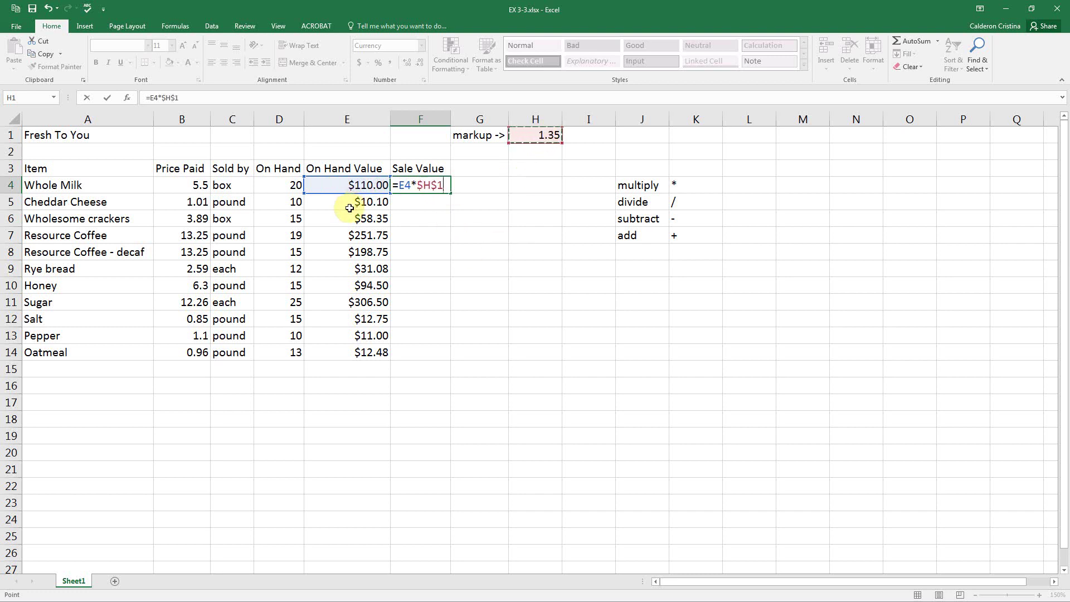
key("Return")
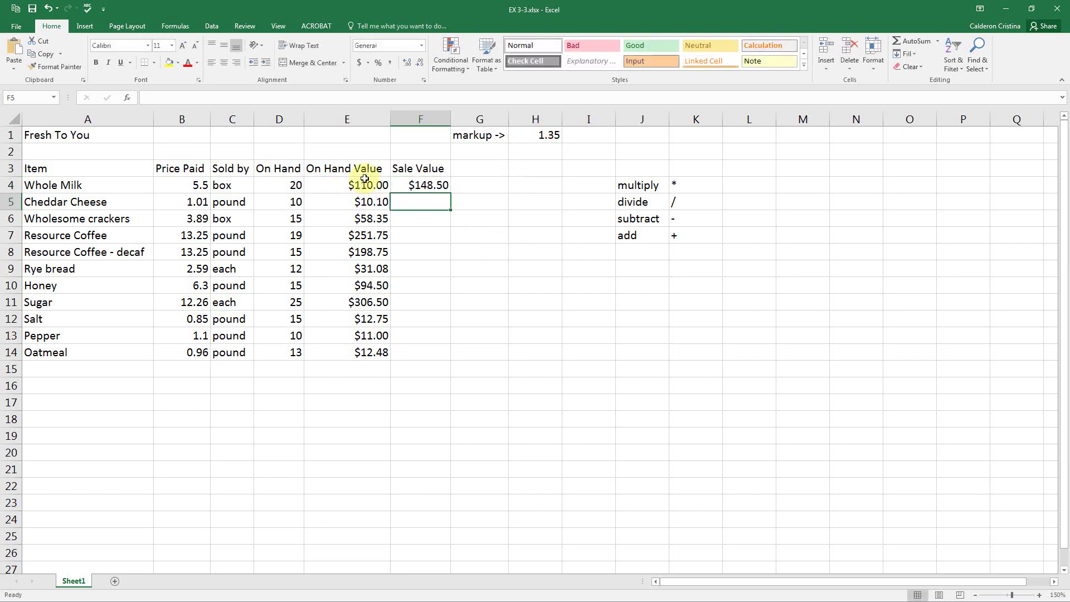
Step: Fill the formula from F4 down to F14, giving Sale Values from $148.50 to $16.85
left_click(407, 186)
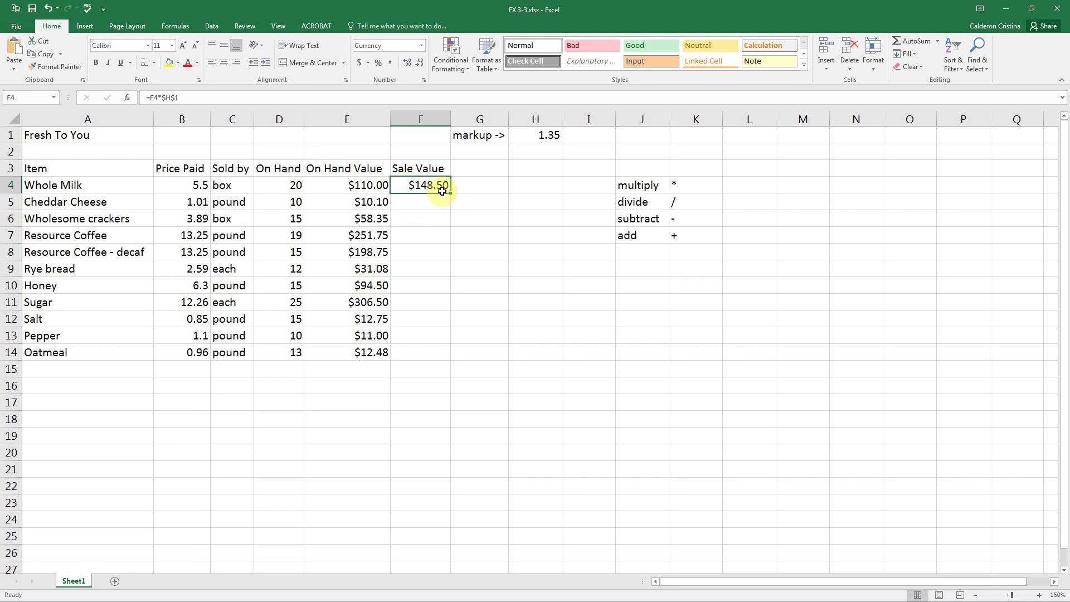
left_click_drag(450, 194, 439, 359)
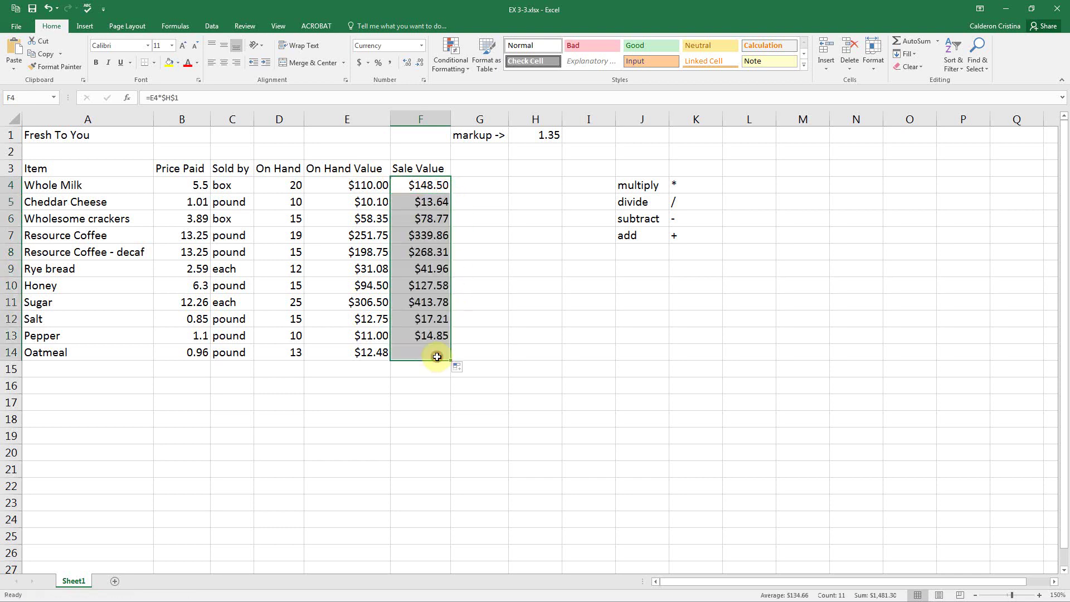
left_click(233, 438)
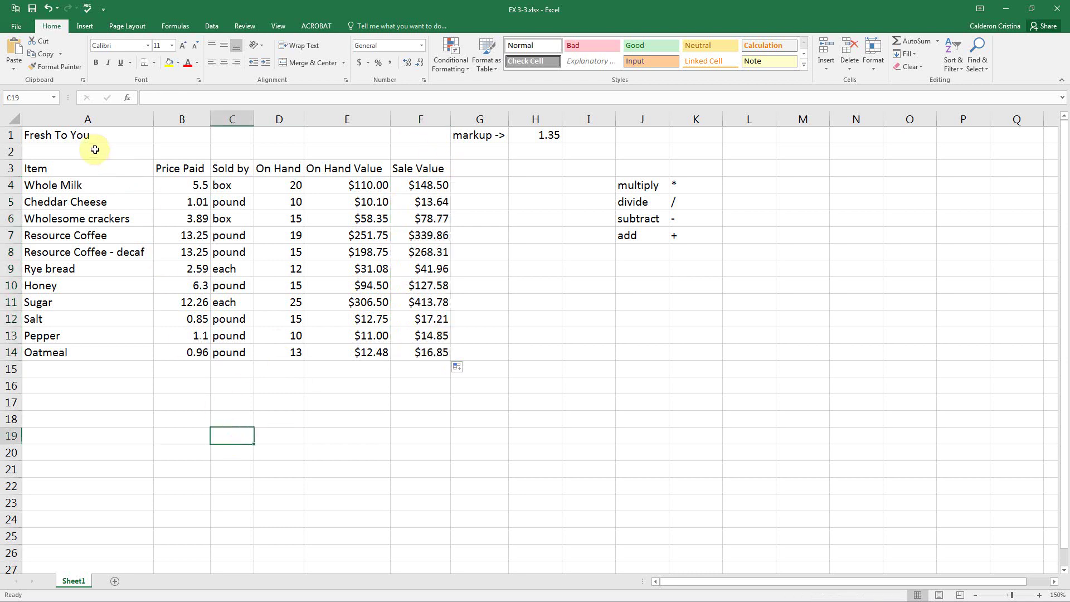
Step: Merge and centre the Fresh To You title across A1:F1, then undo the merge
left_click_drag(85, 130, 417, 128)
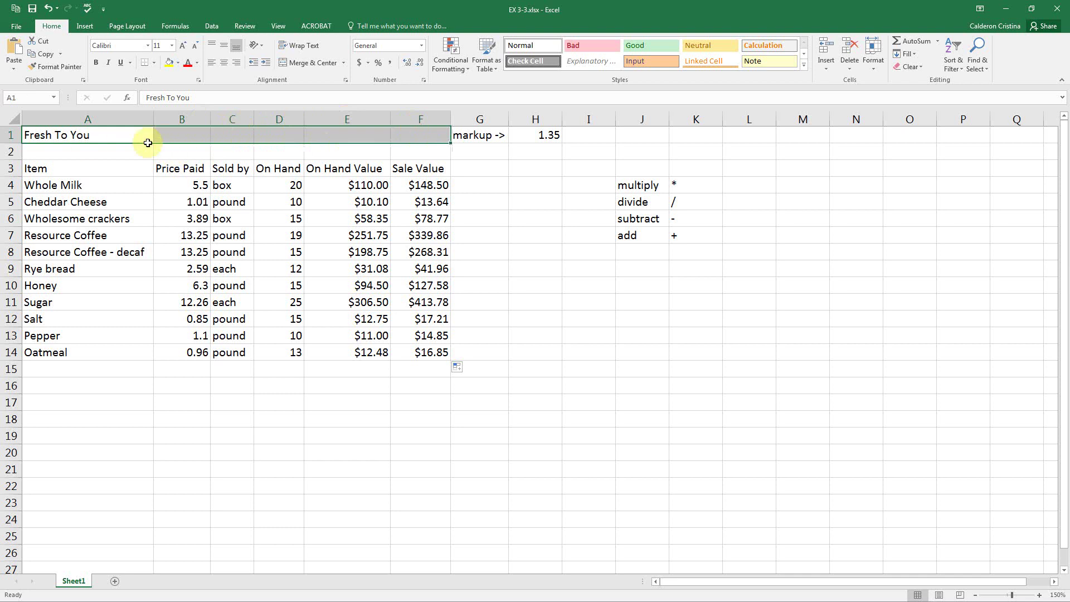
left_click(311, 64)
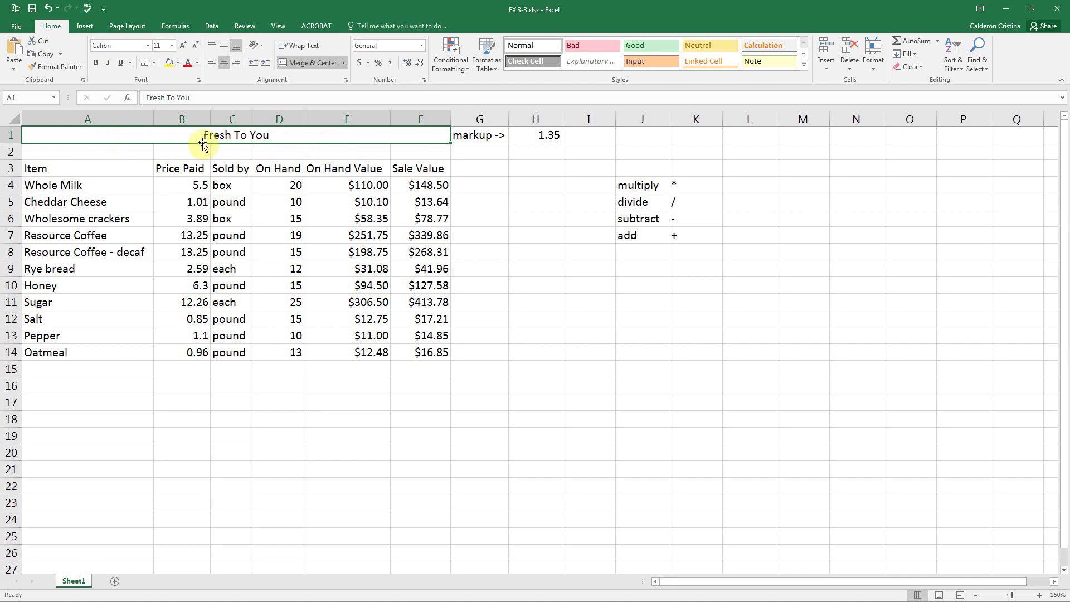
left_click(47, 10)
left_click_drag(67, 136, 241, 136)
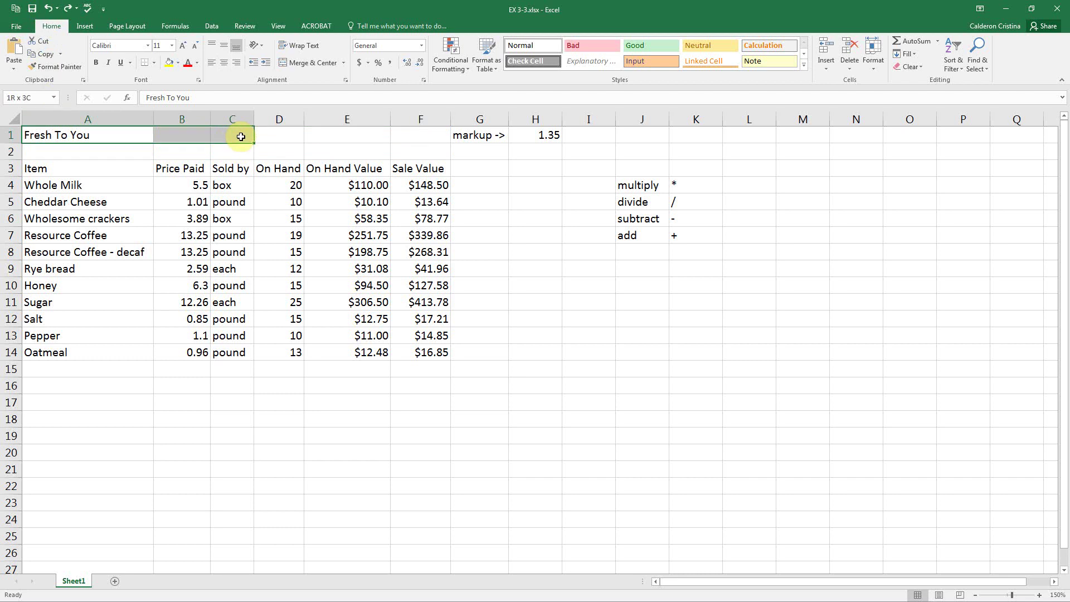
left_click(307, 62)
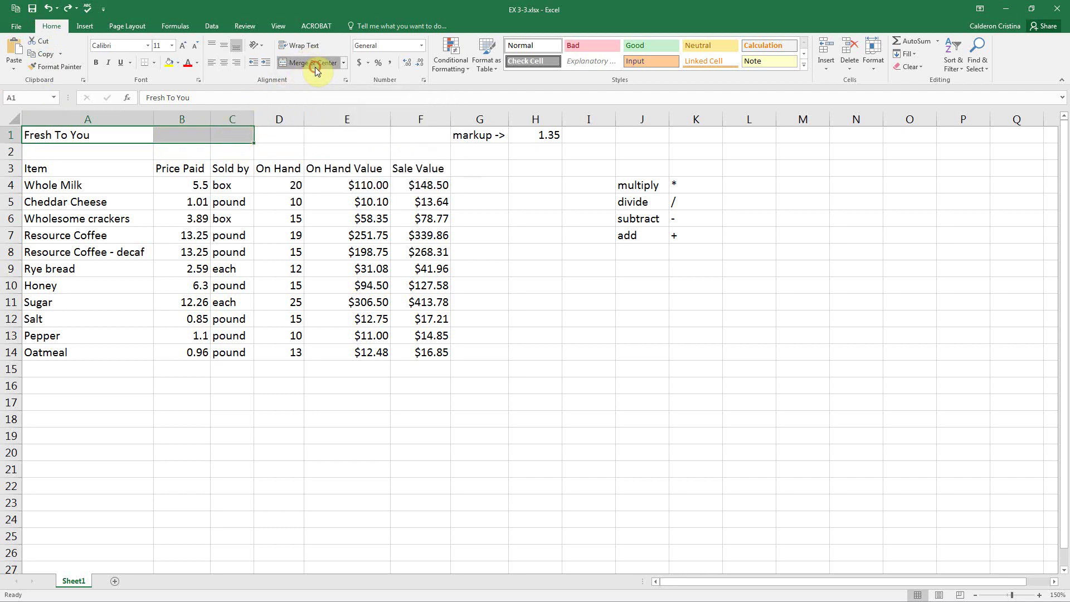
left_click(316, 67)
left_click(335, 484)
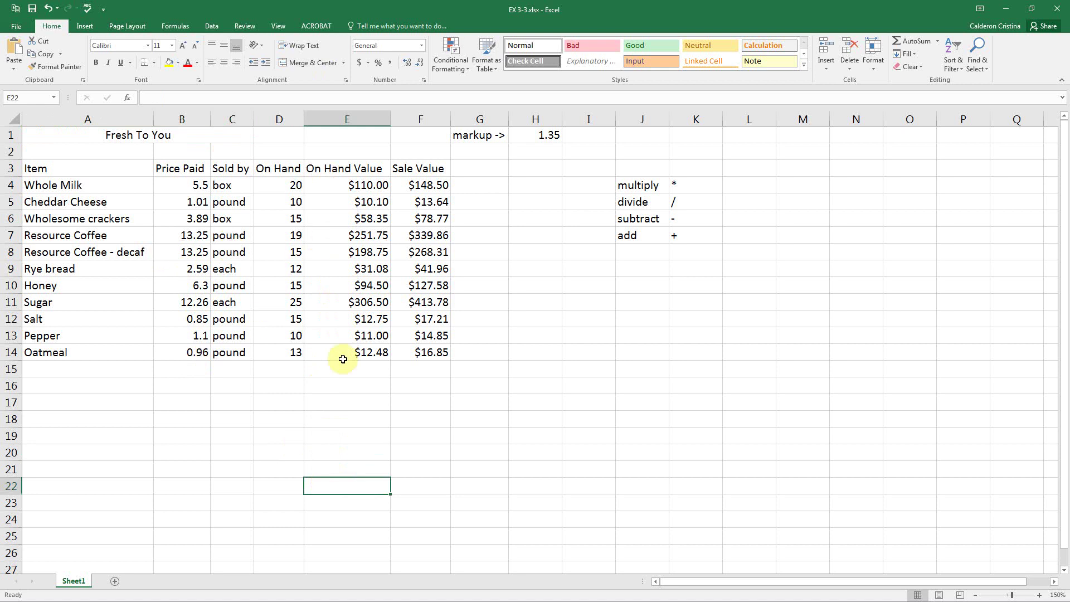
left_click_drag(112, 136, 396, 125)
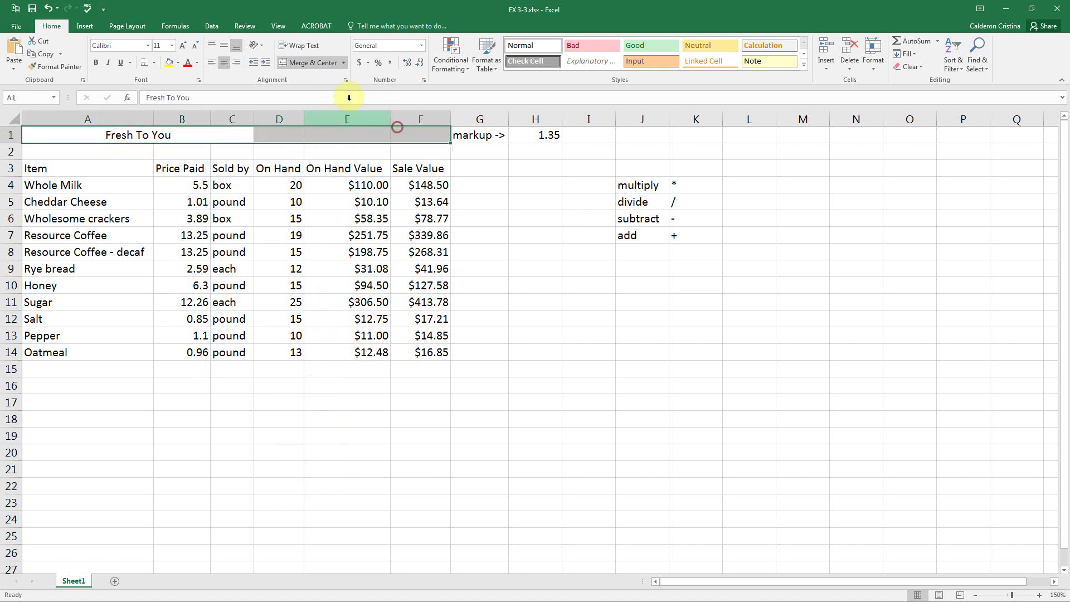
left_click(327, 65)
left_click(327, 65)
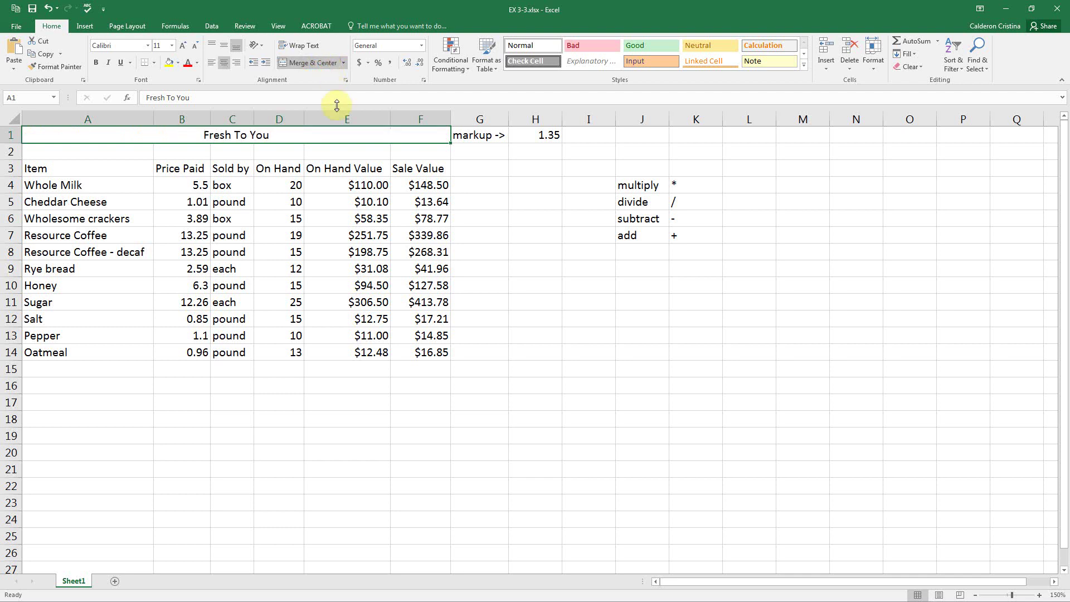
left_click(340, 478)
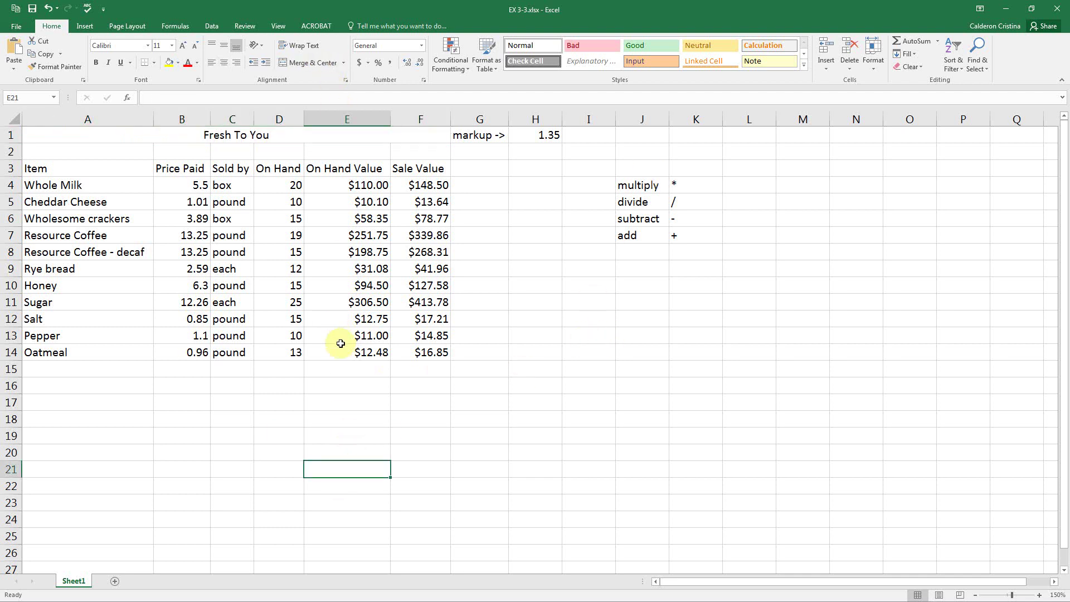